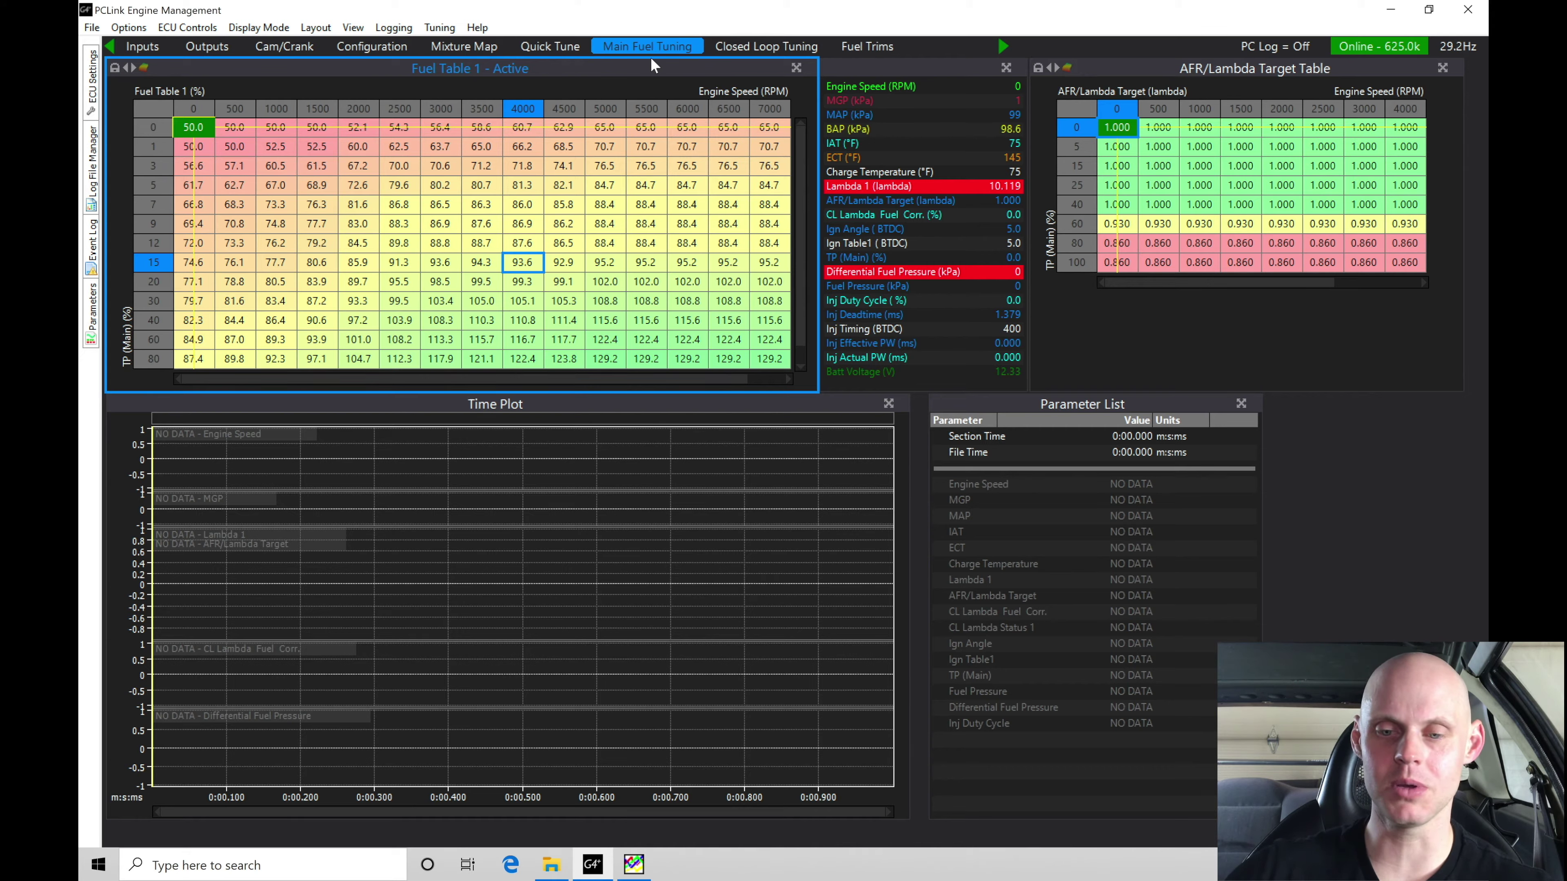
Open the Protection page of the tuning layout.
click(1003, 46)
click(1003, 46)
click(1003, 46)
click(1003, 47)
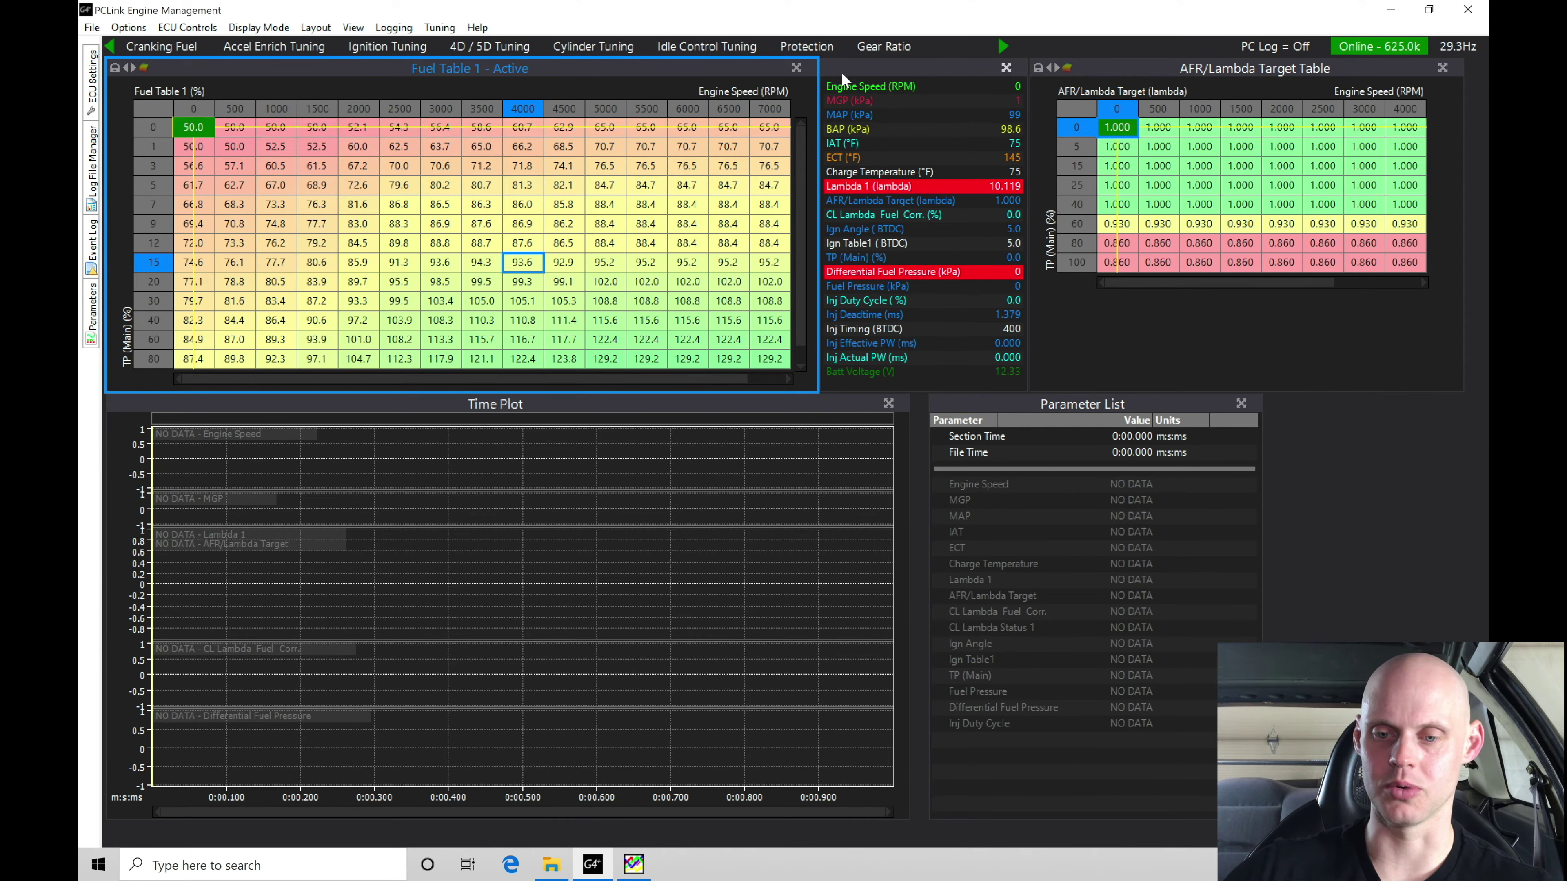
click(809, 47)
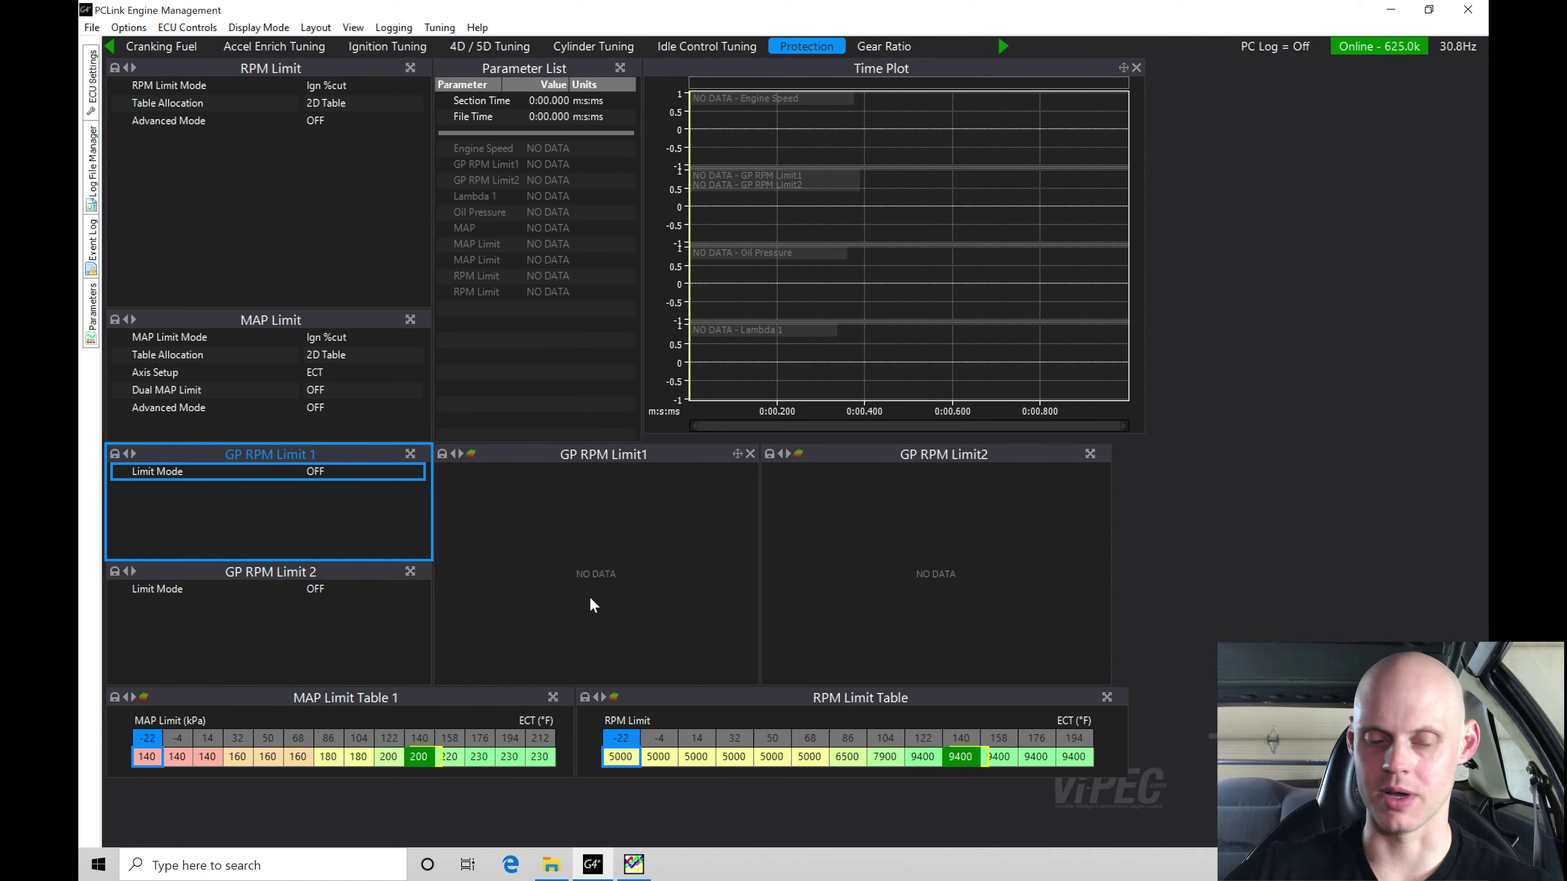
Set the GP RPM Limit 1 mode to Ign %cut, clearing its table to zero with default axis values.
double_click(323, 472)
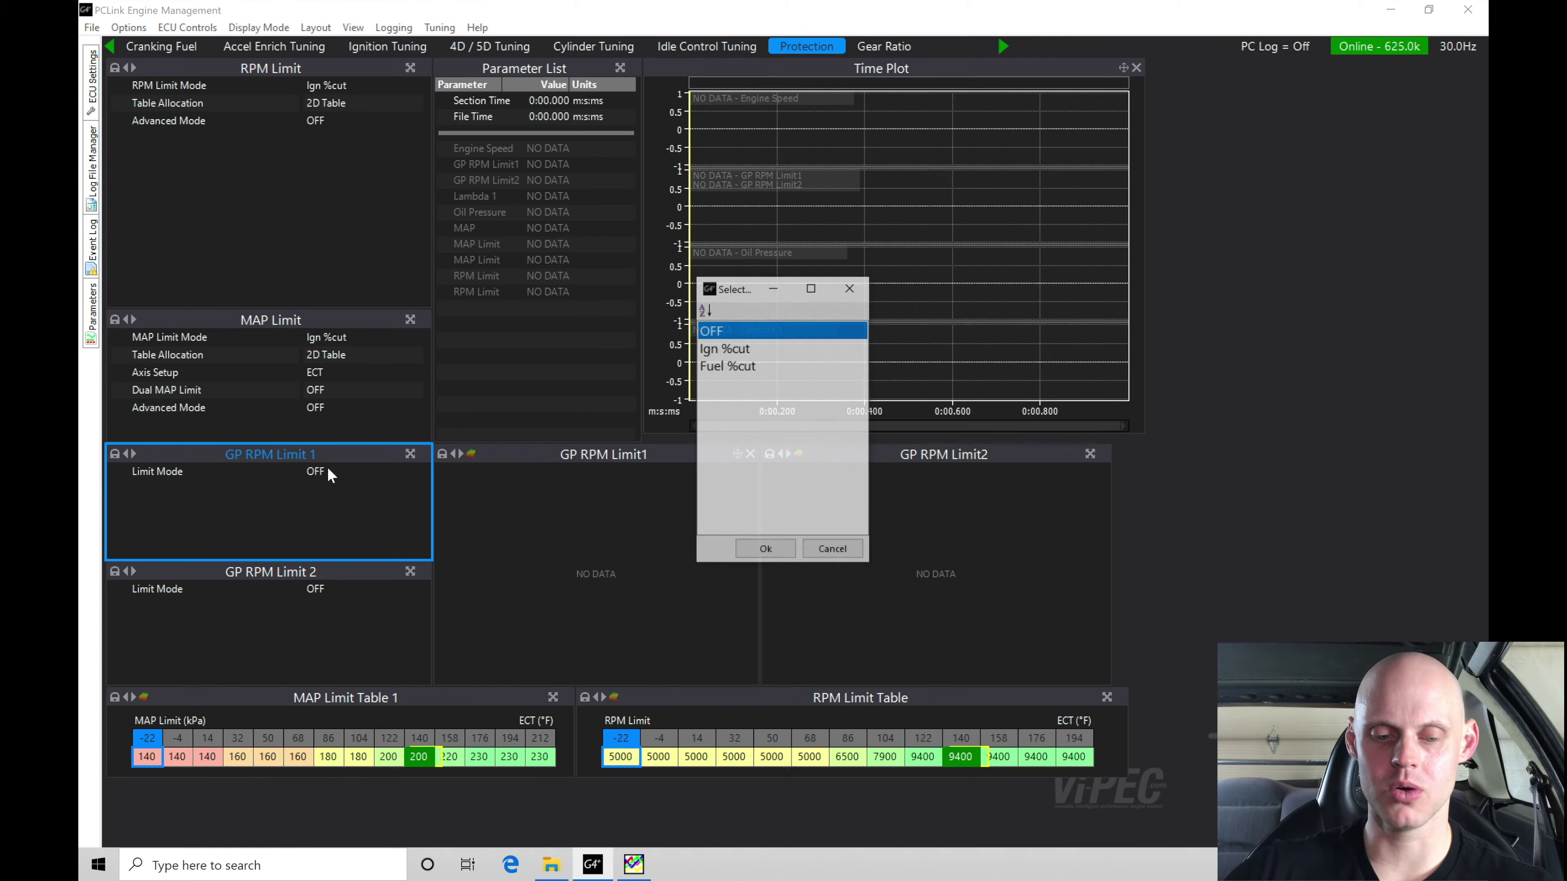
click(756, 350)
click(764, 551)
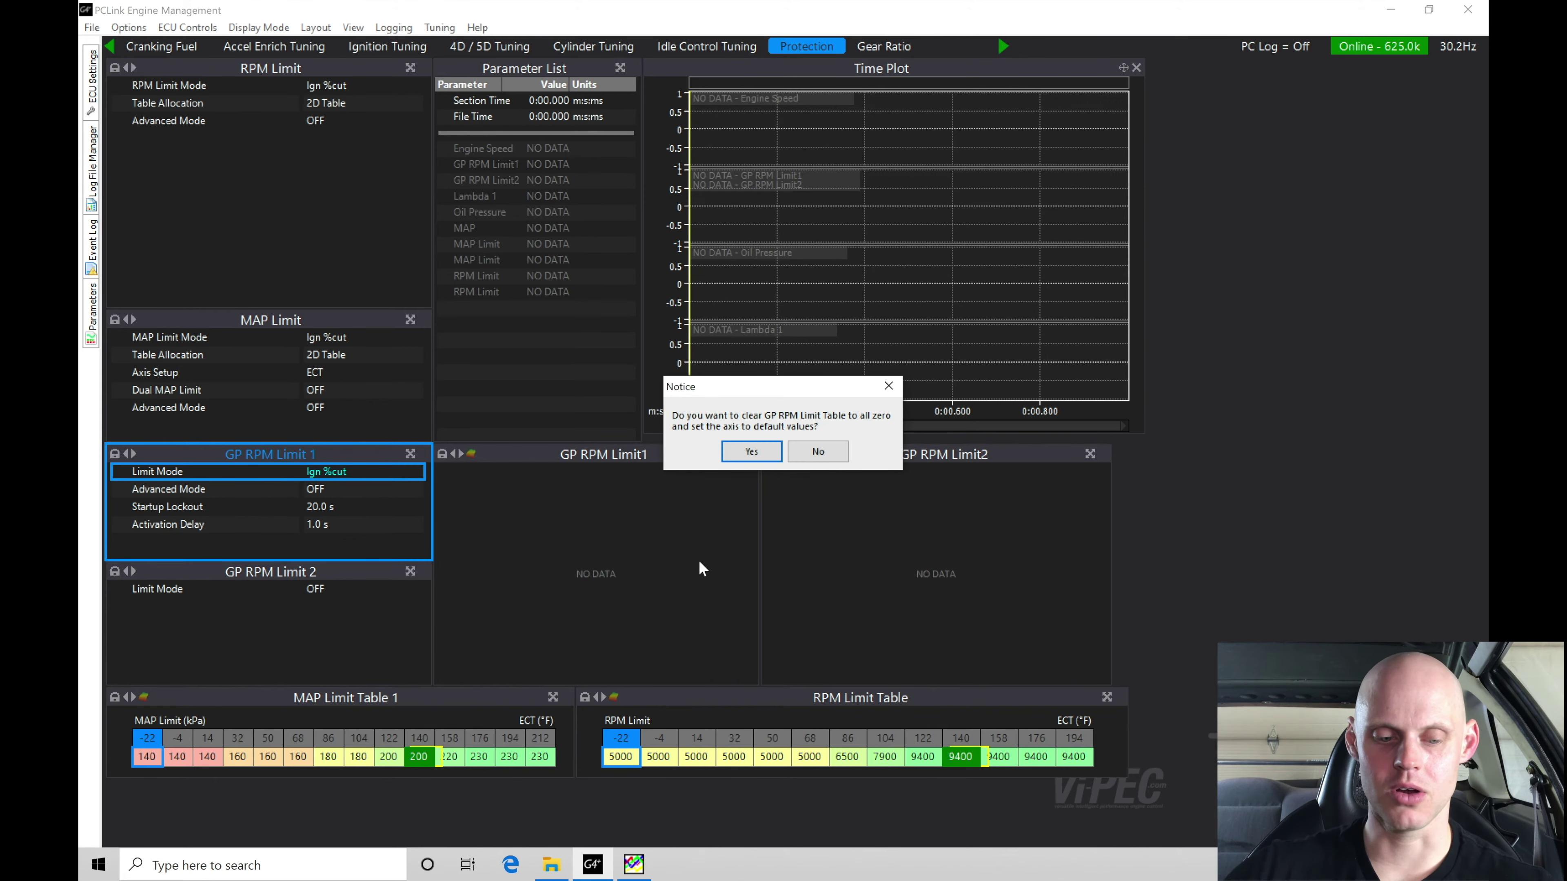
click(758, 449)
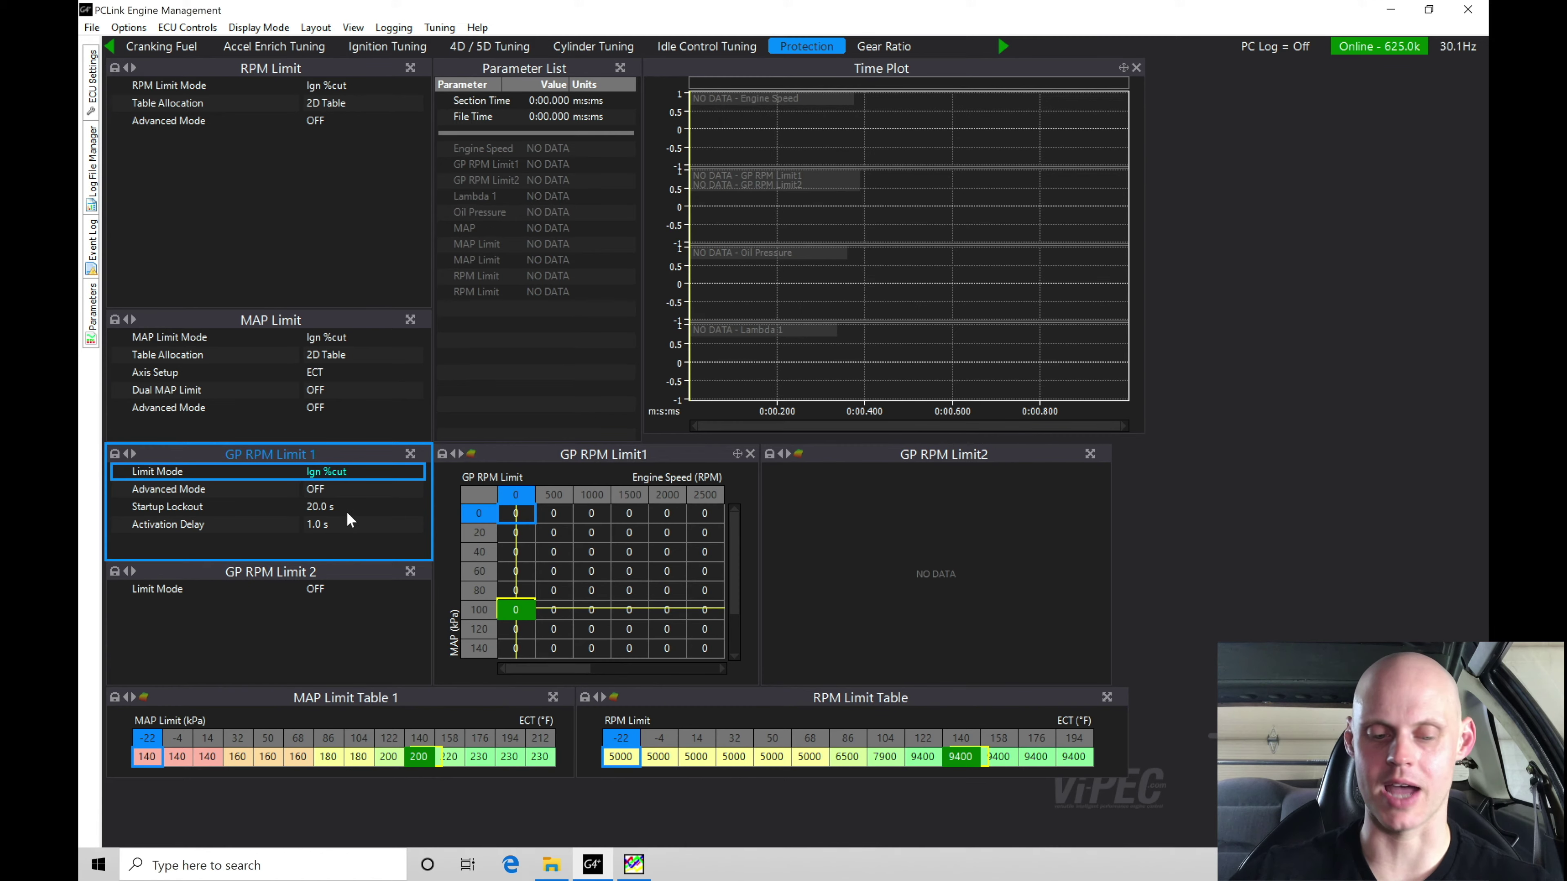
Set the GP RPM Limit 1 activation delay to 2.0 s.
click(352, 525)
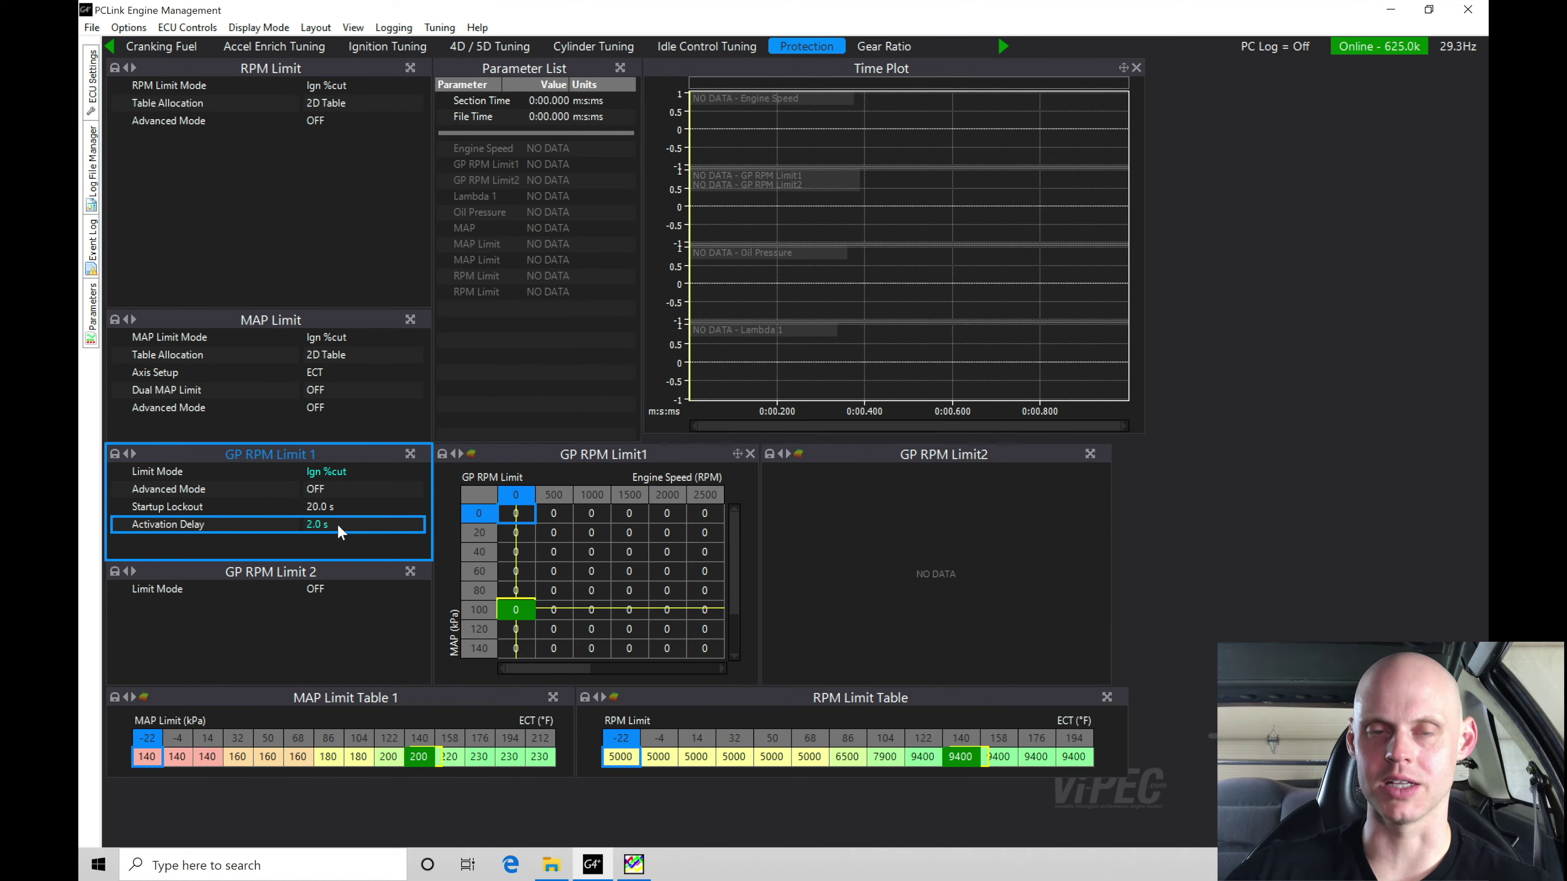
text(2)
key(Return)
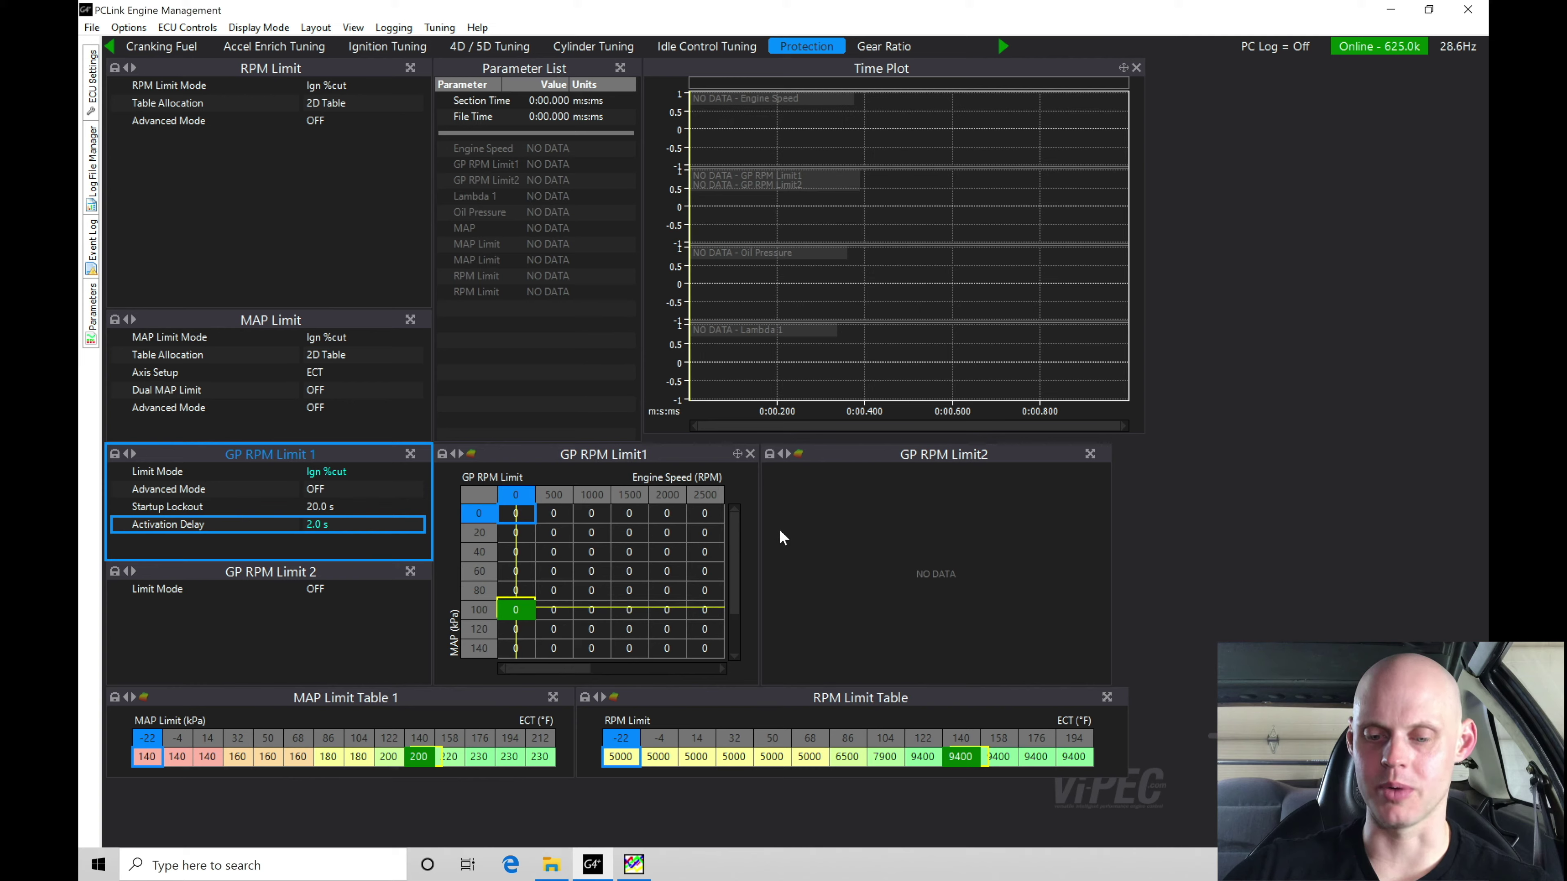
Shift the GP RPM Limit2 table aside and widen the GP RPM Limit1 table to show columns through 5000 RPM.
drag(1093, 455, 1248, 452)
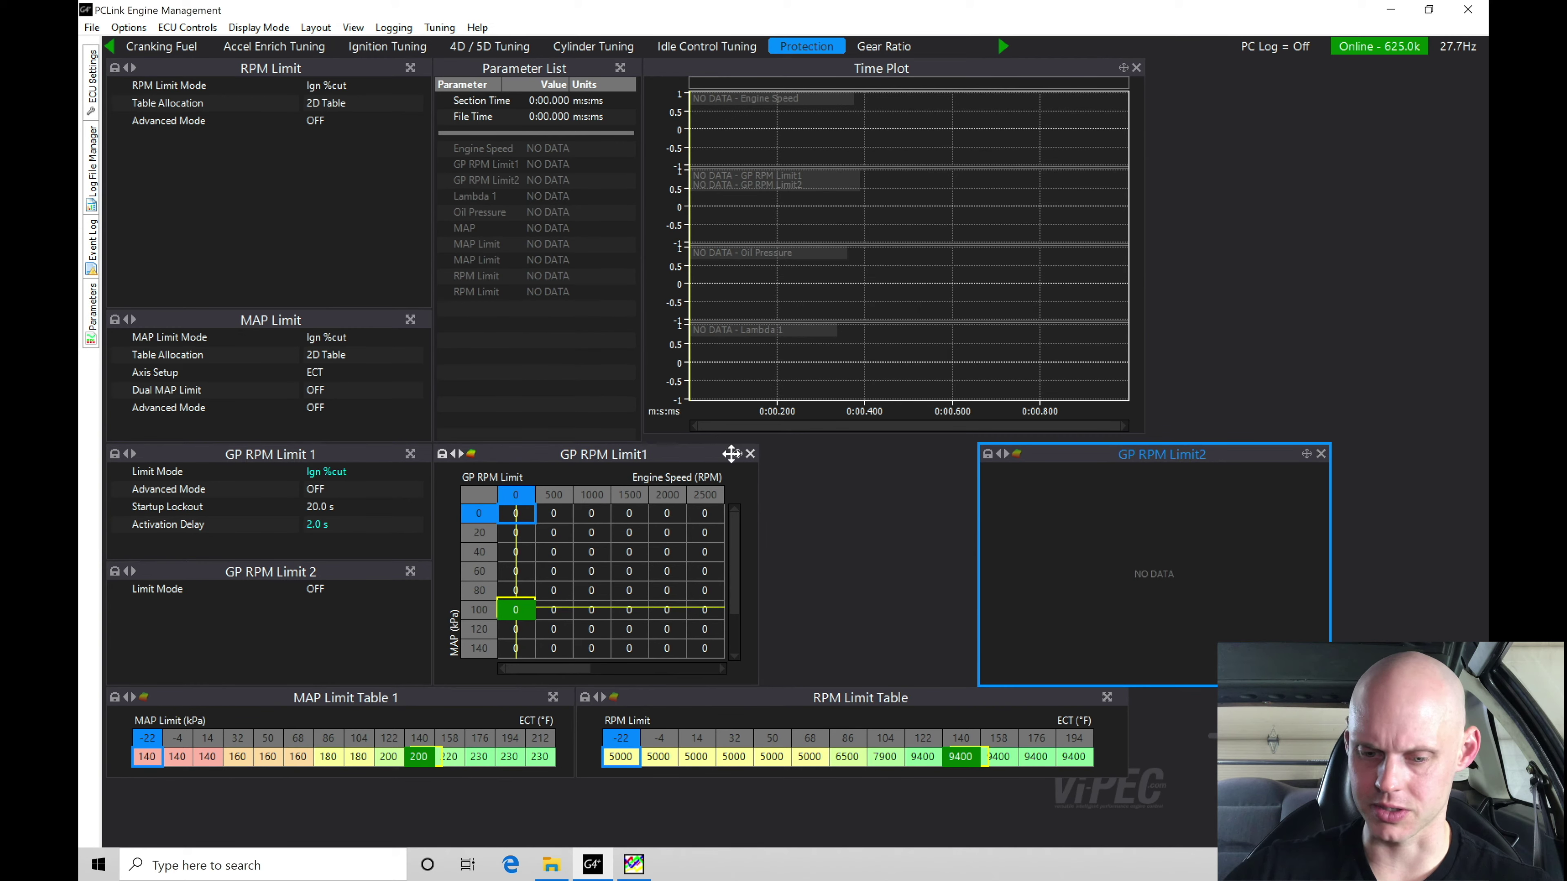
drag(757, 486, 939, 481)
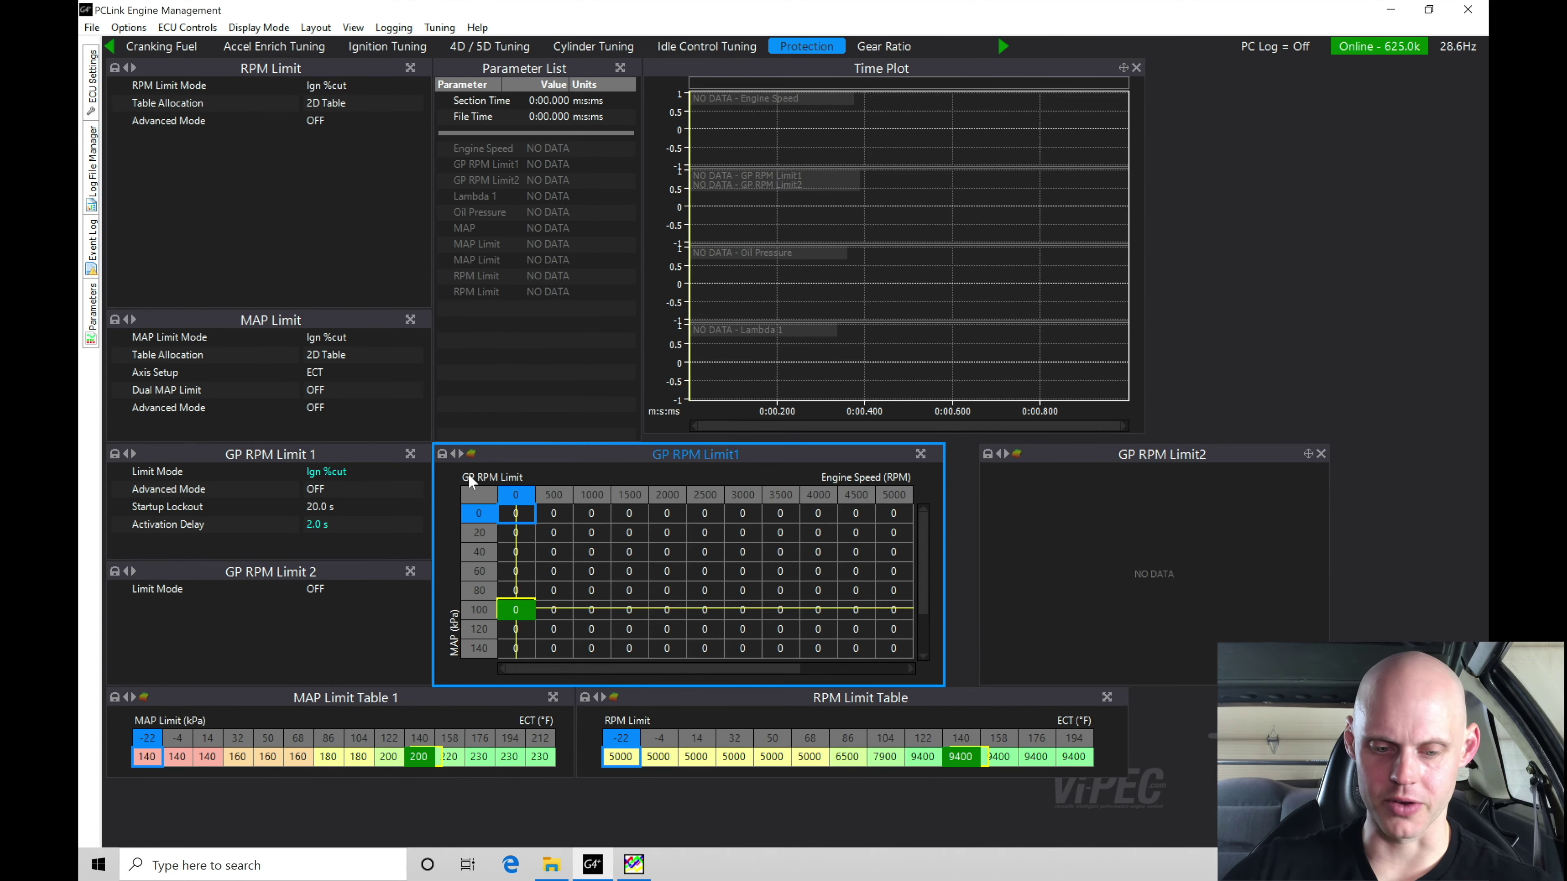
Change the Y axis parameter of the GP RPM Limit1 table to Oil Pressure.
click(634, 540)
key(ctrl+a)
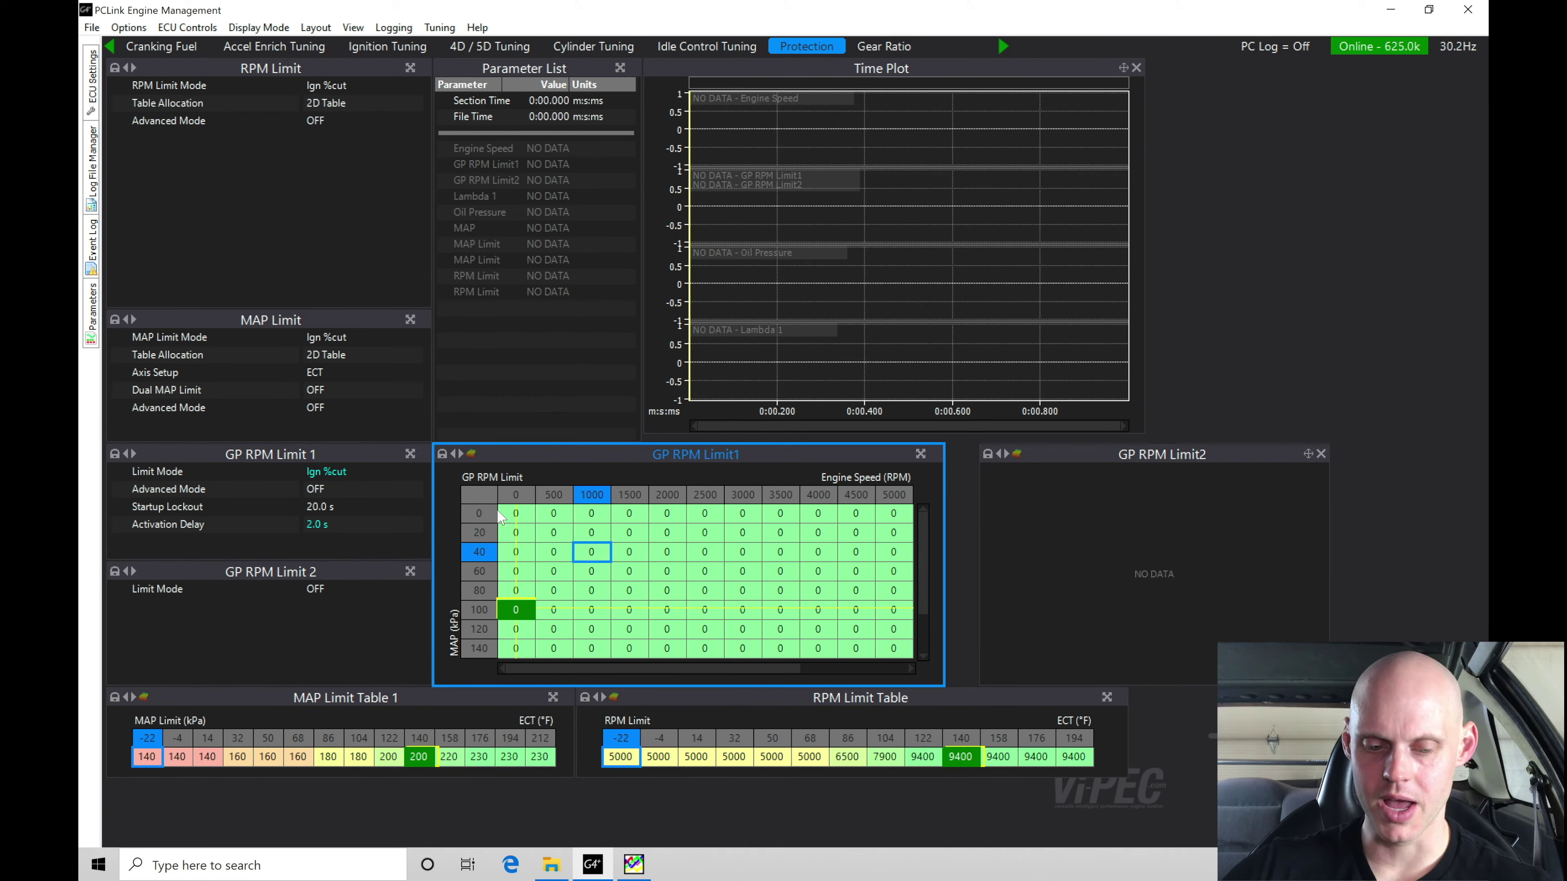
double_click(476, 497)
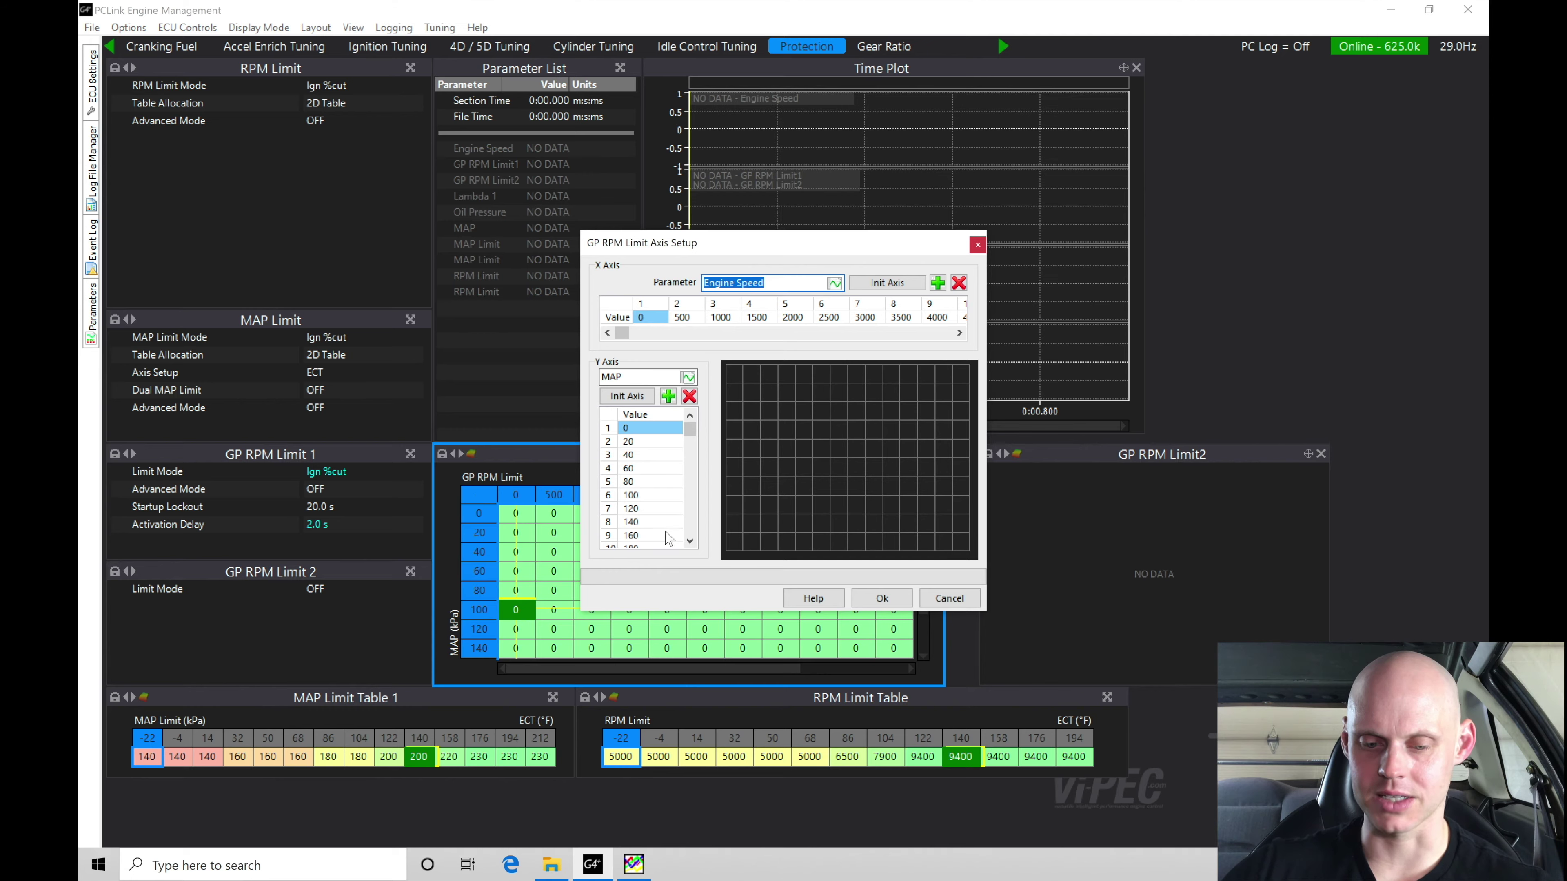
click(687, 377)
text(oil)
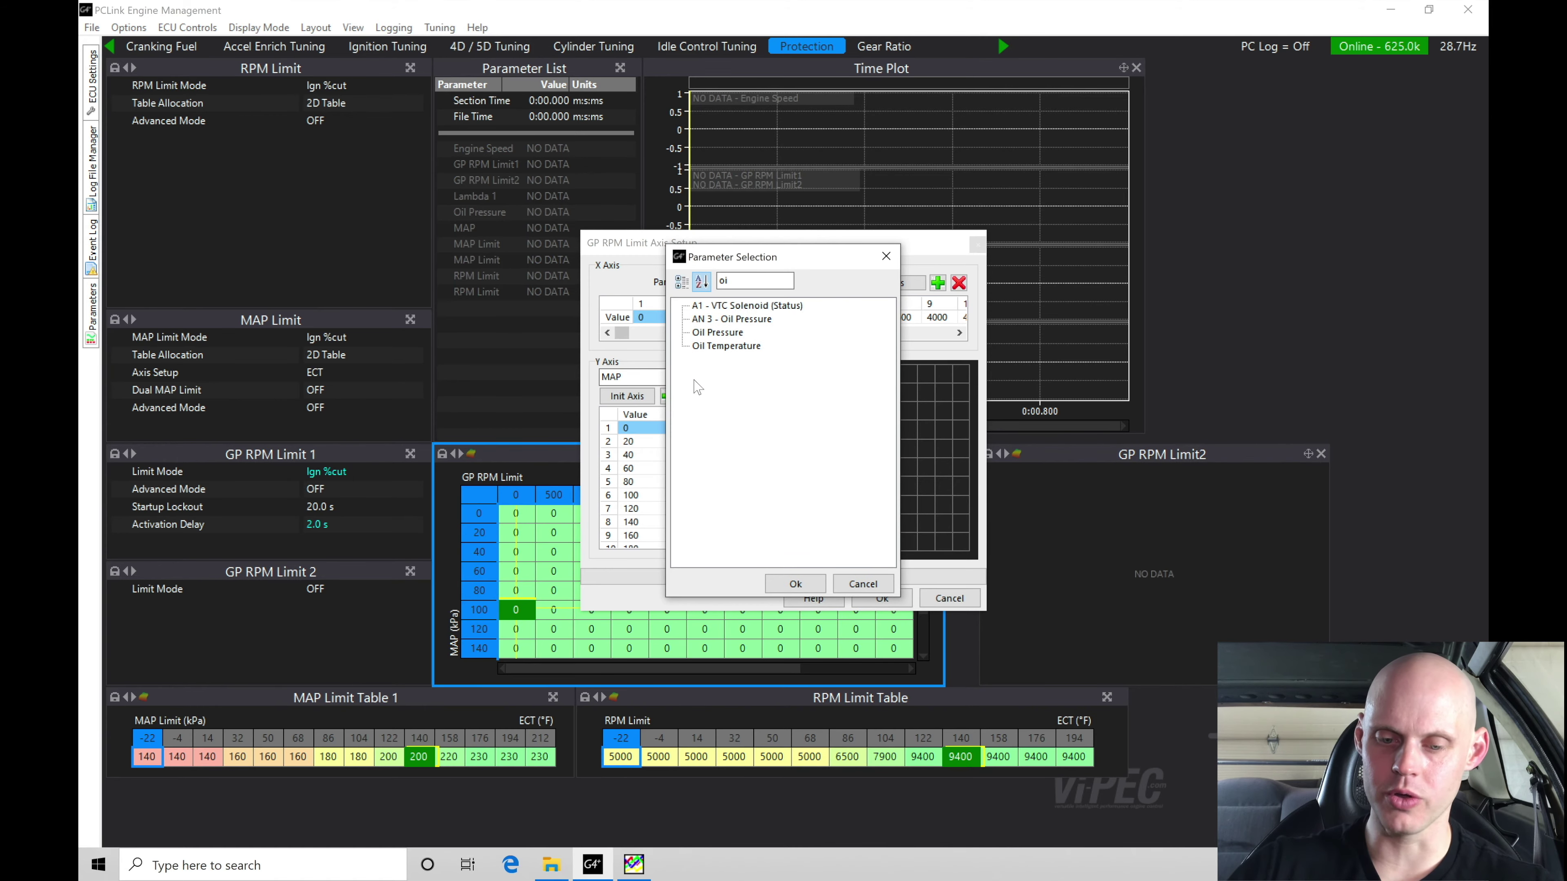
click(742, 320)
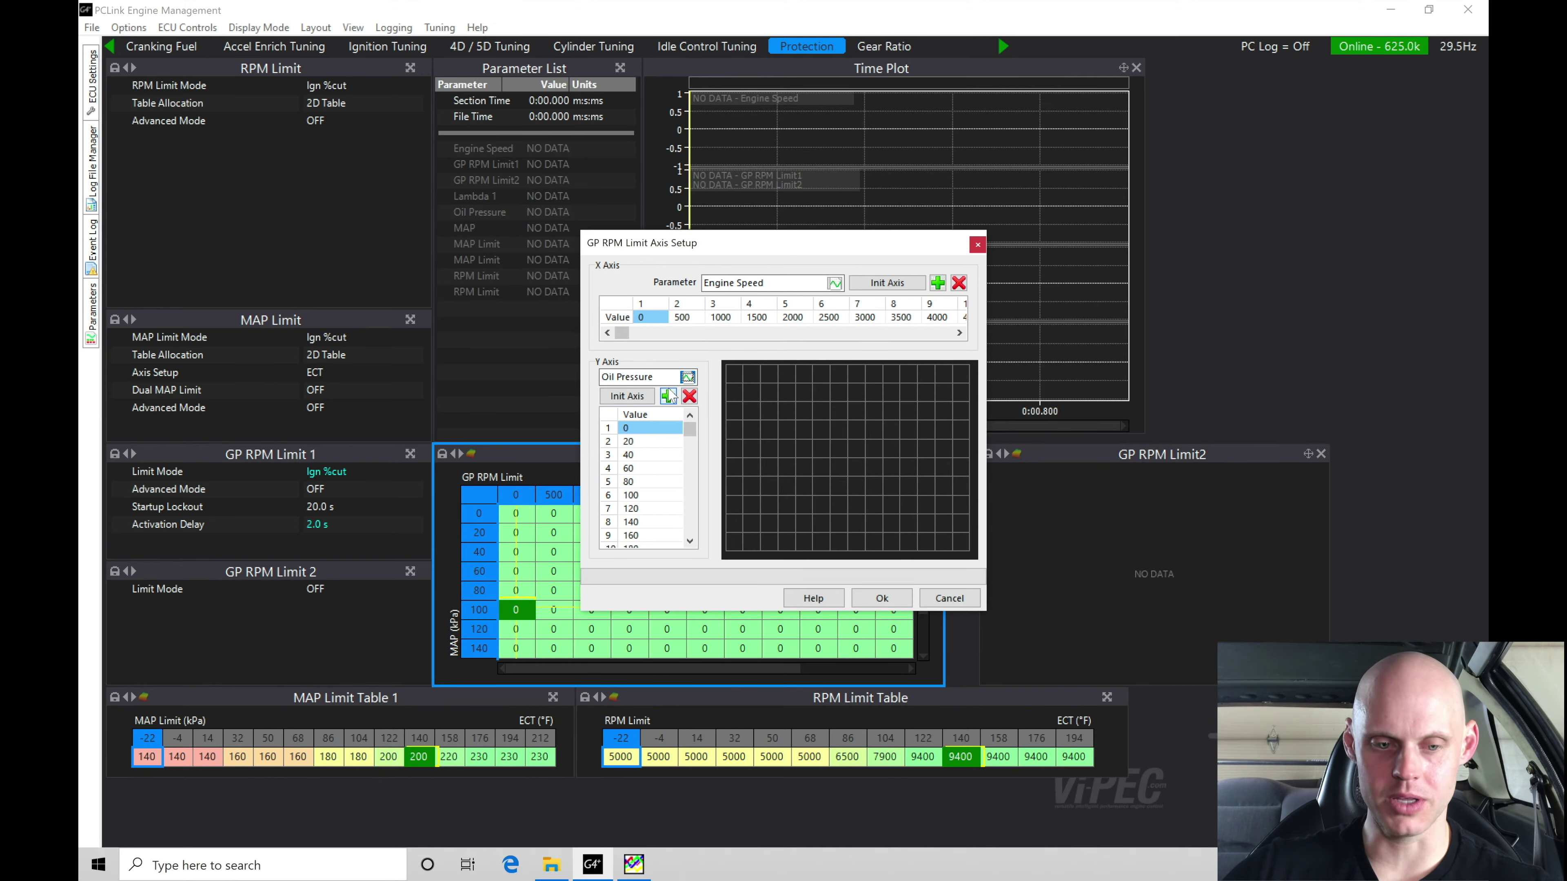
click(879, 597)
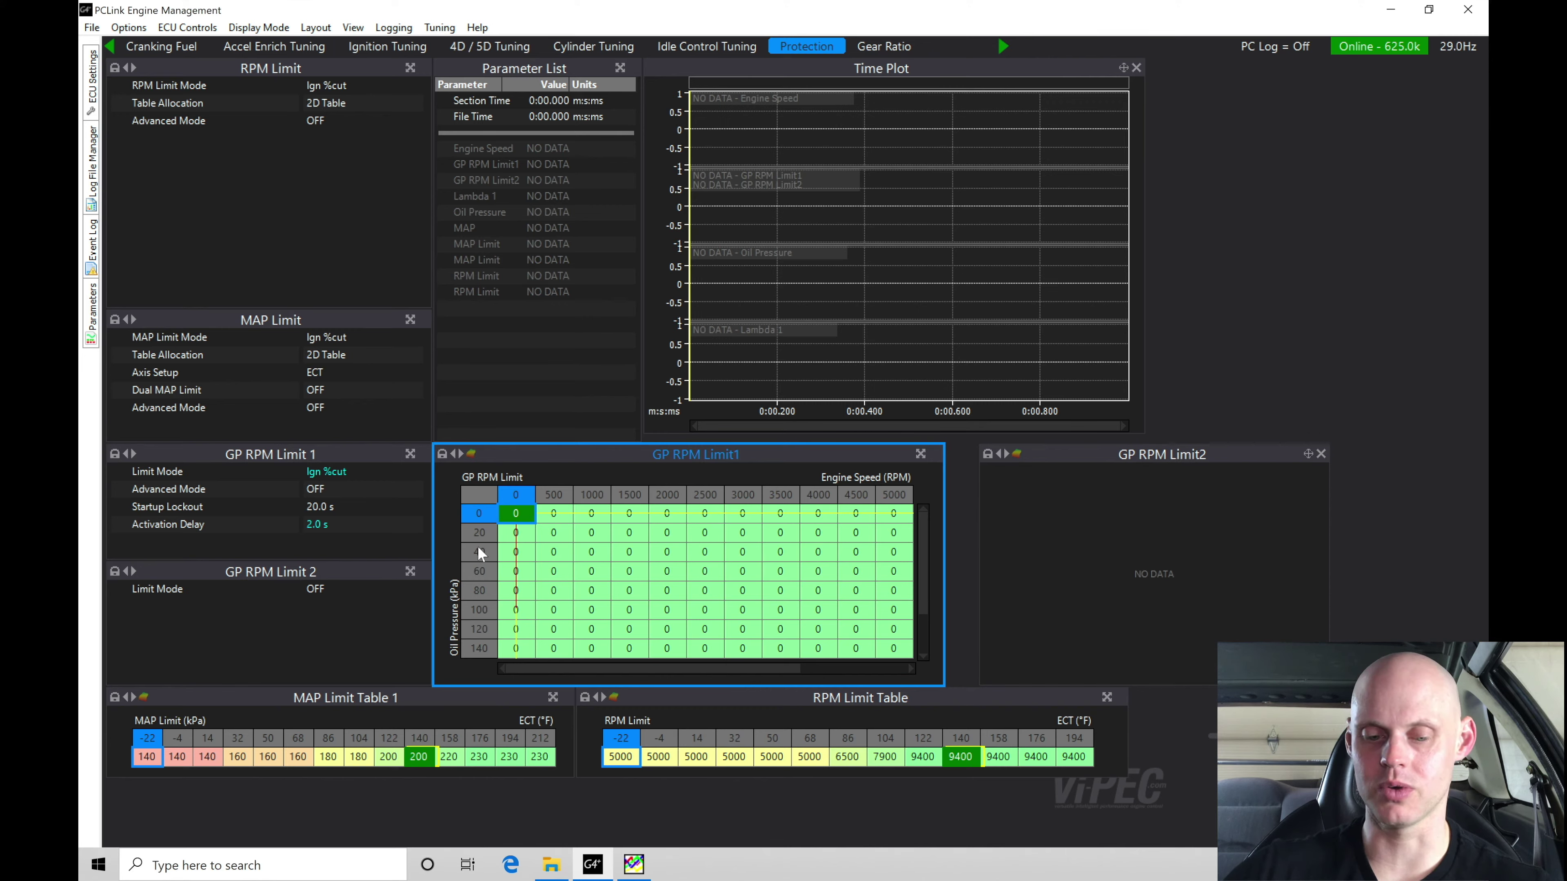
Set the imperial pressure unit to psi in the unit options.
click(129, 28)
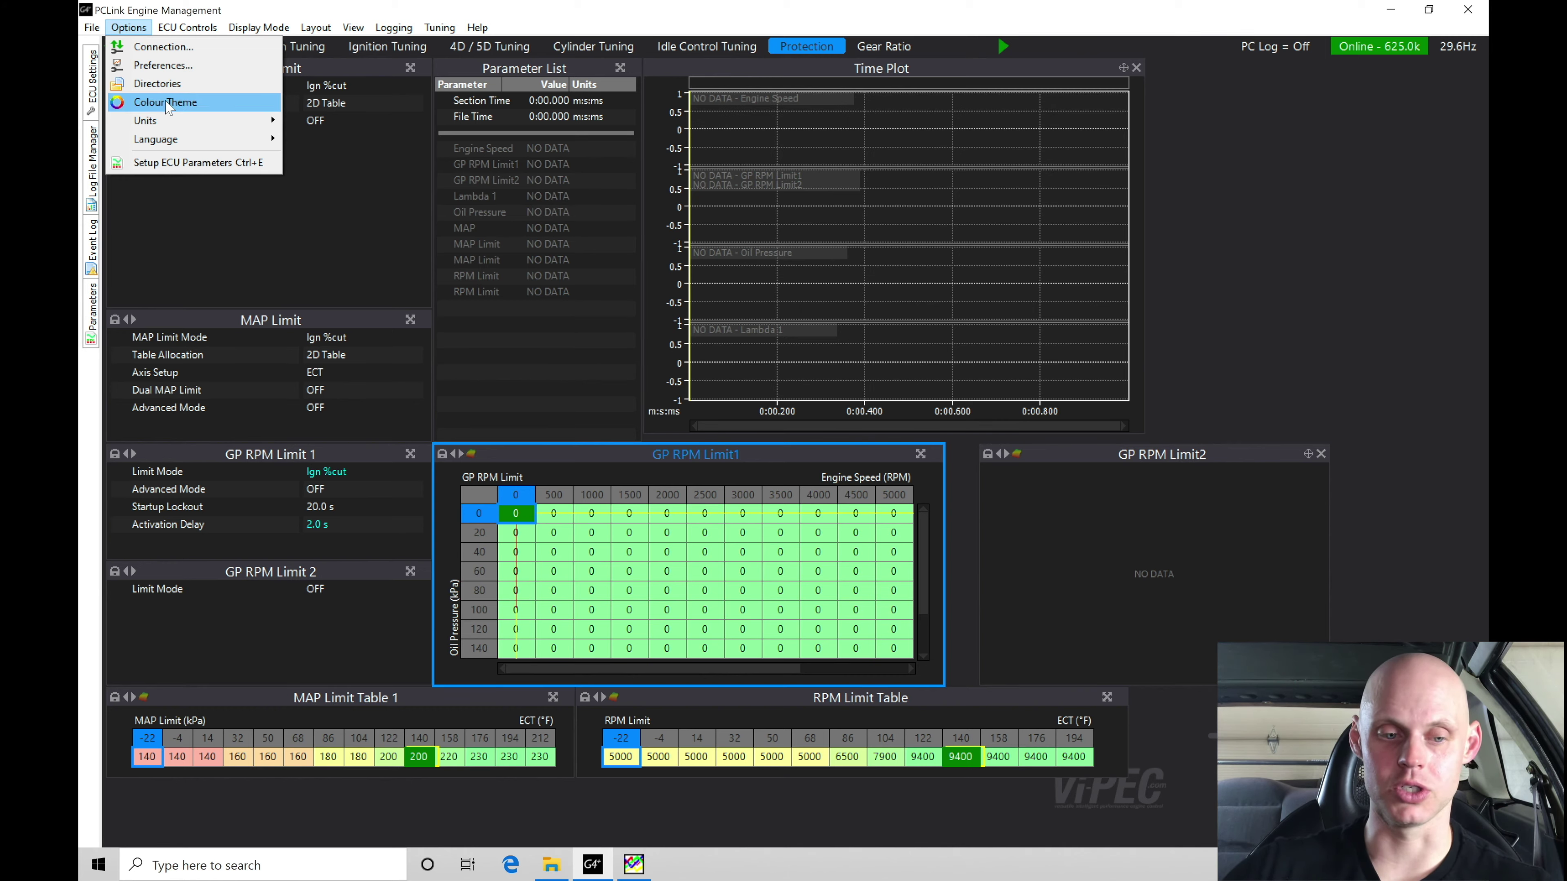
mouse_move(174, 124)
click(322, 157)
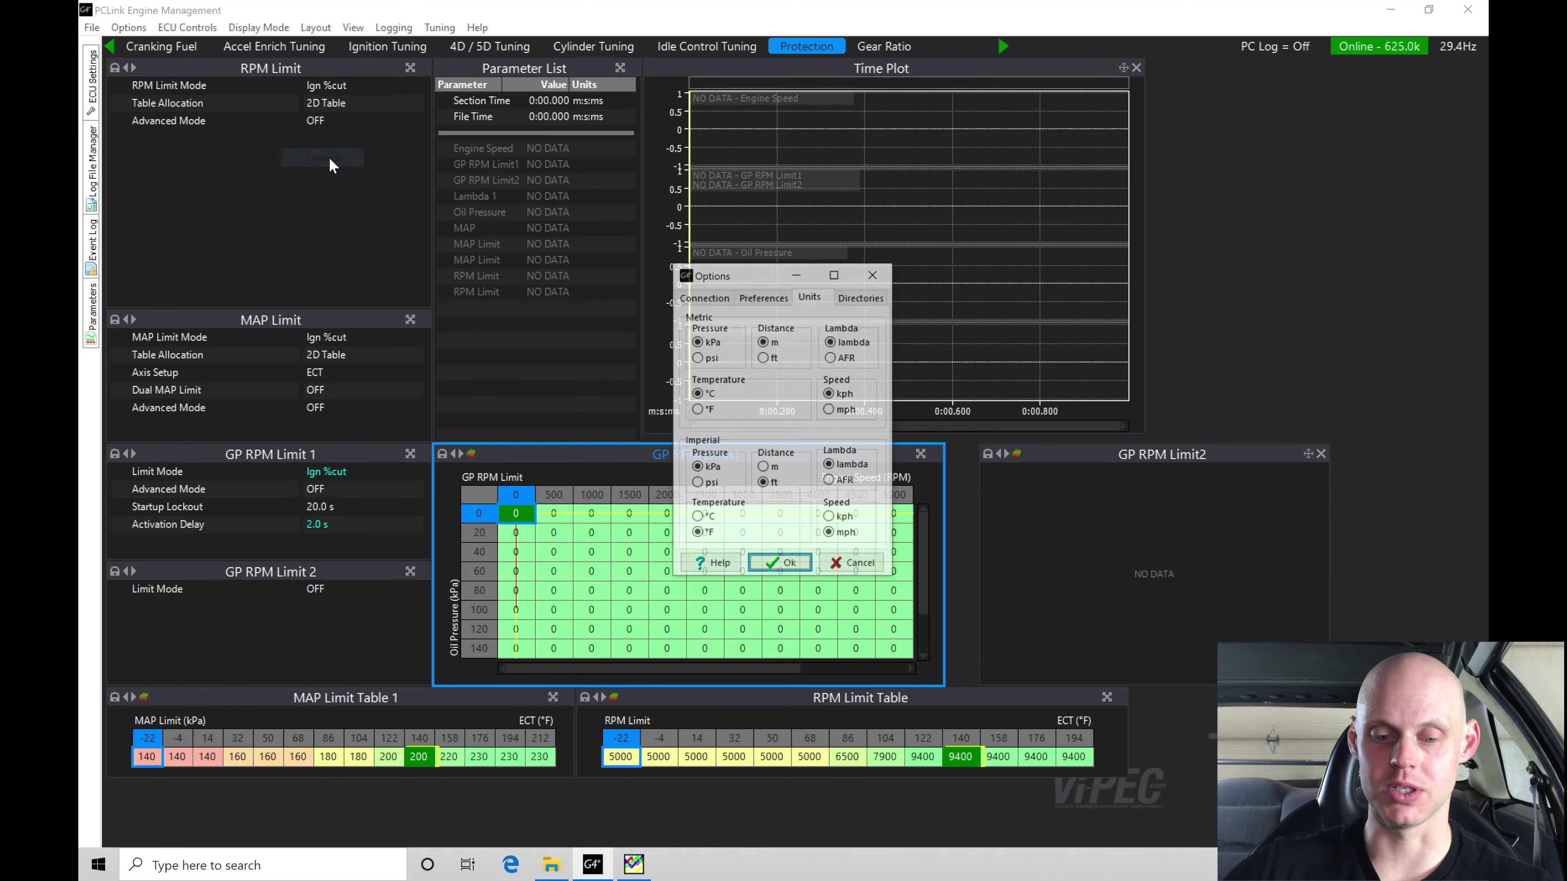
click(700, 485)
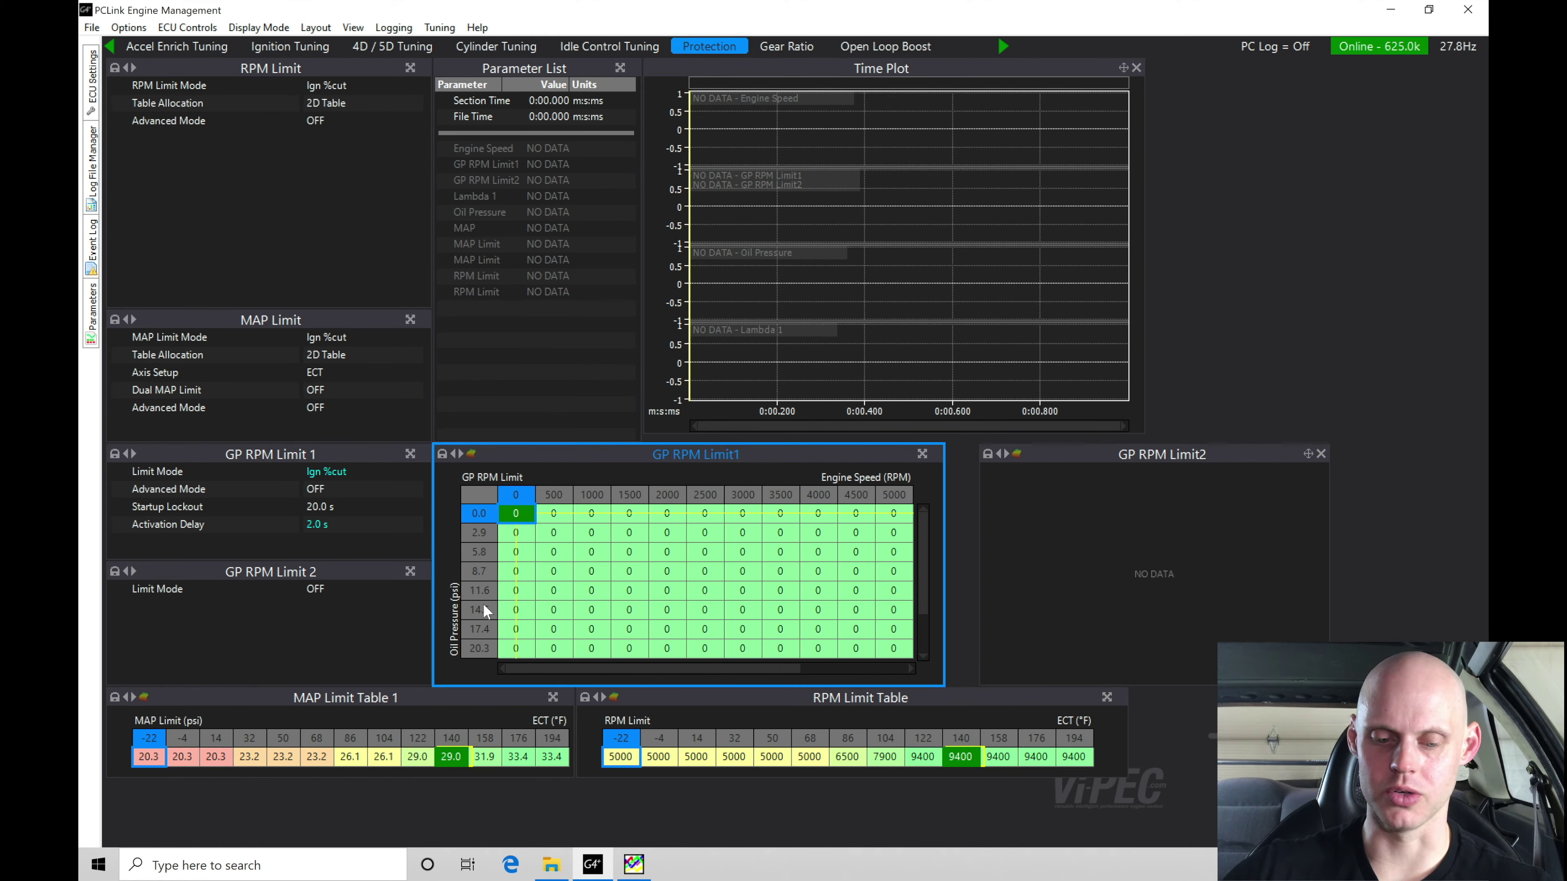
Delete all existing Oil Pressure breakpoints from the GP RPM Limit1 table's Y axis.
click(543, 577)
key(a)
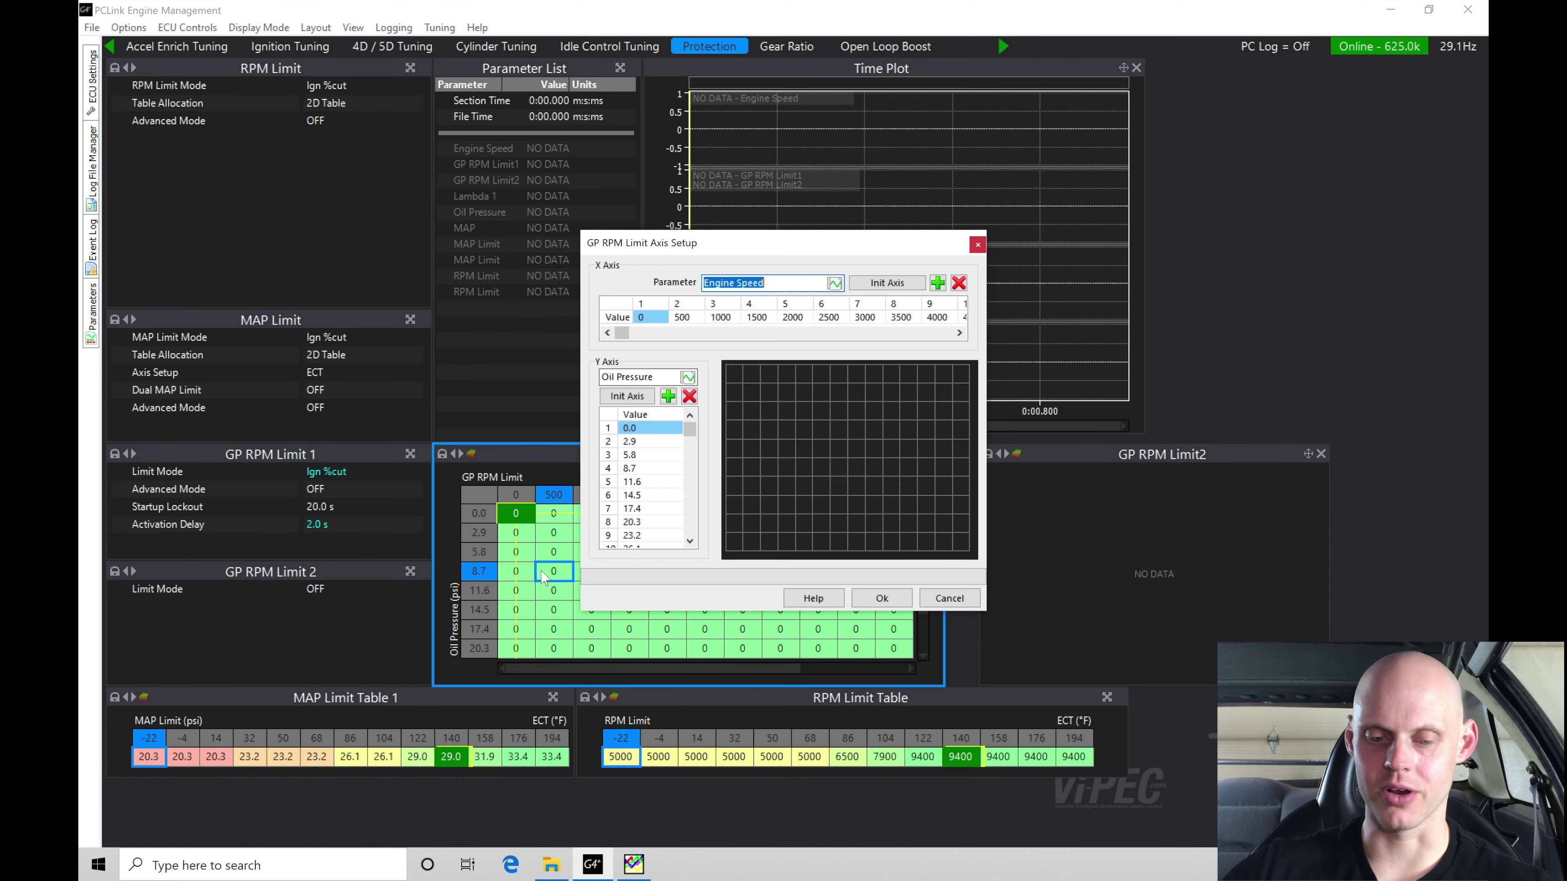
click(644, 431)
key(shift+Down)
key(shift+Down)
key(shift+Down)
key(shift+Down)
key(shift+Down)
key(shift+Down)
key(shift+Down)
key(shift+Down)
key(shift+Down)
key(shift+Down)
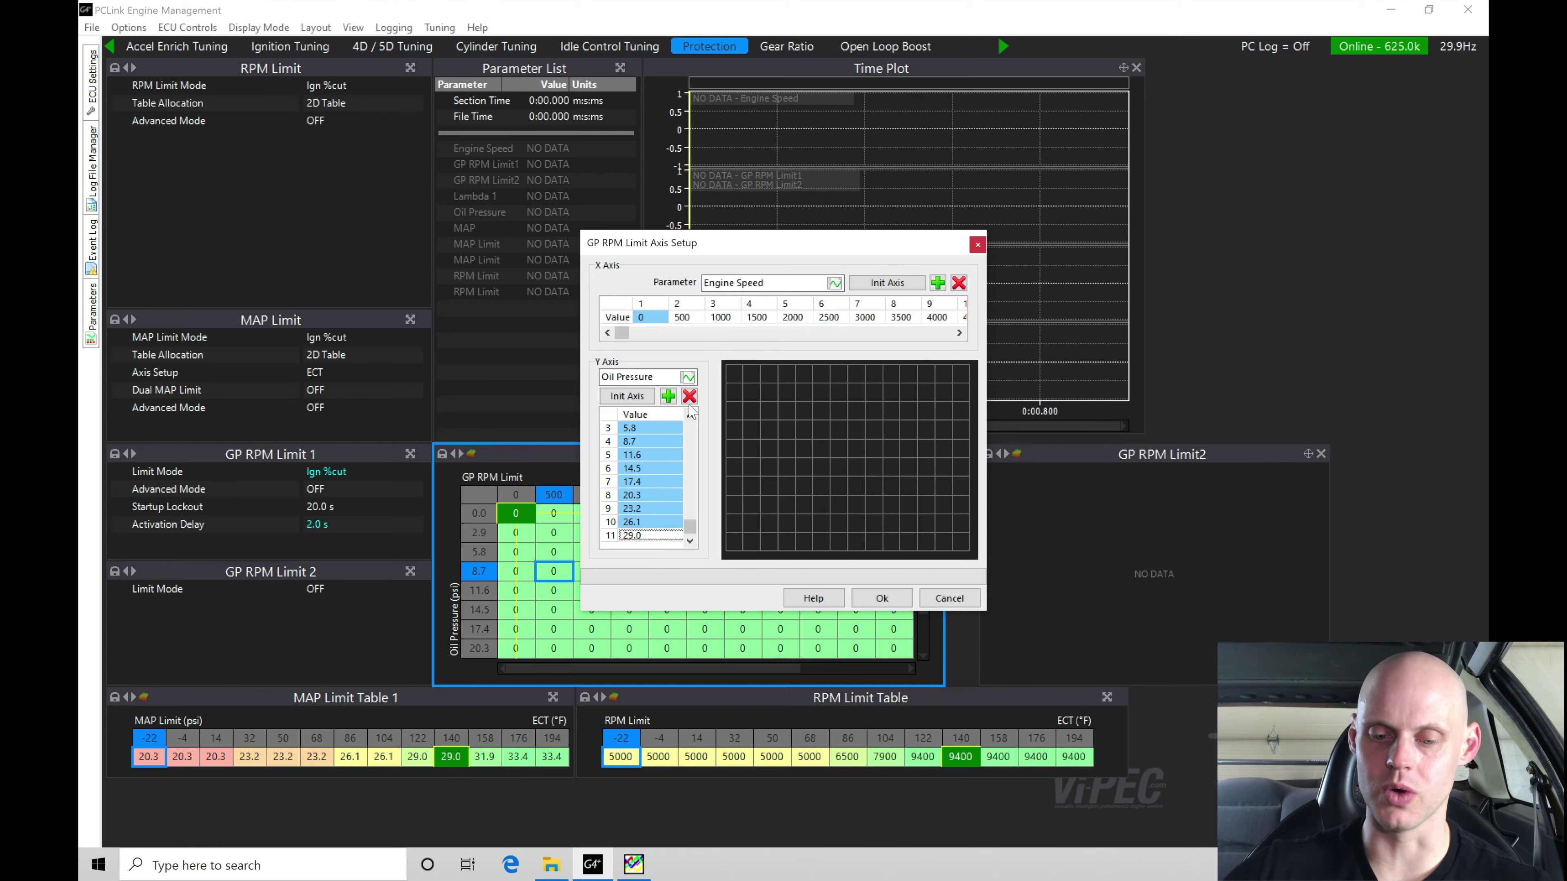
click(689, 396)
click(691, 401)
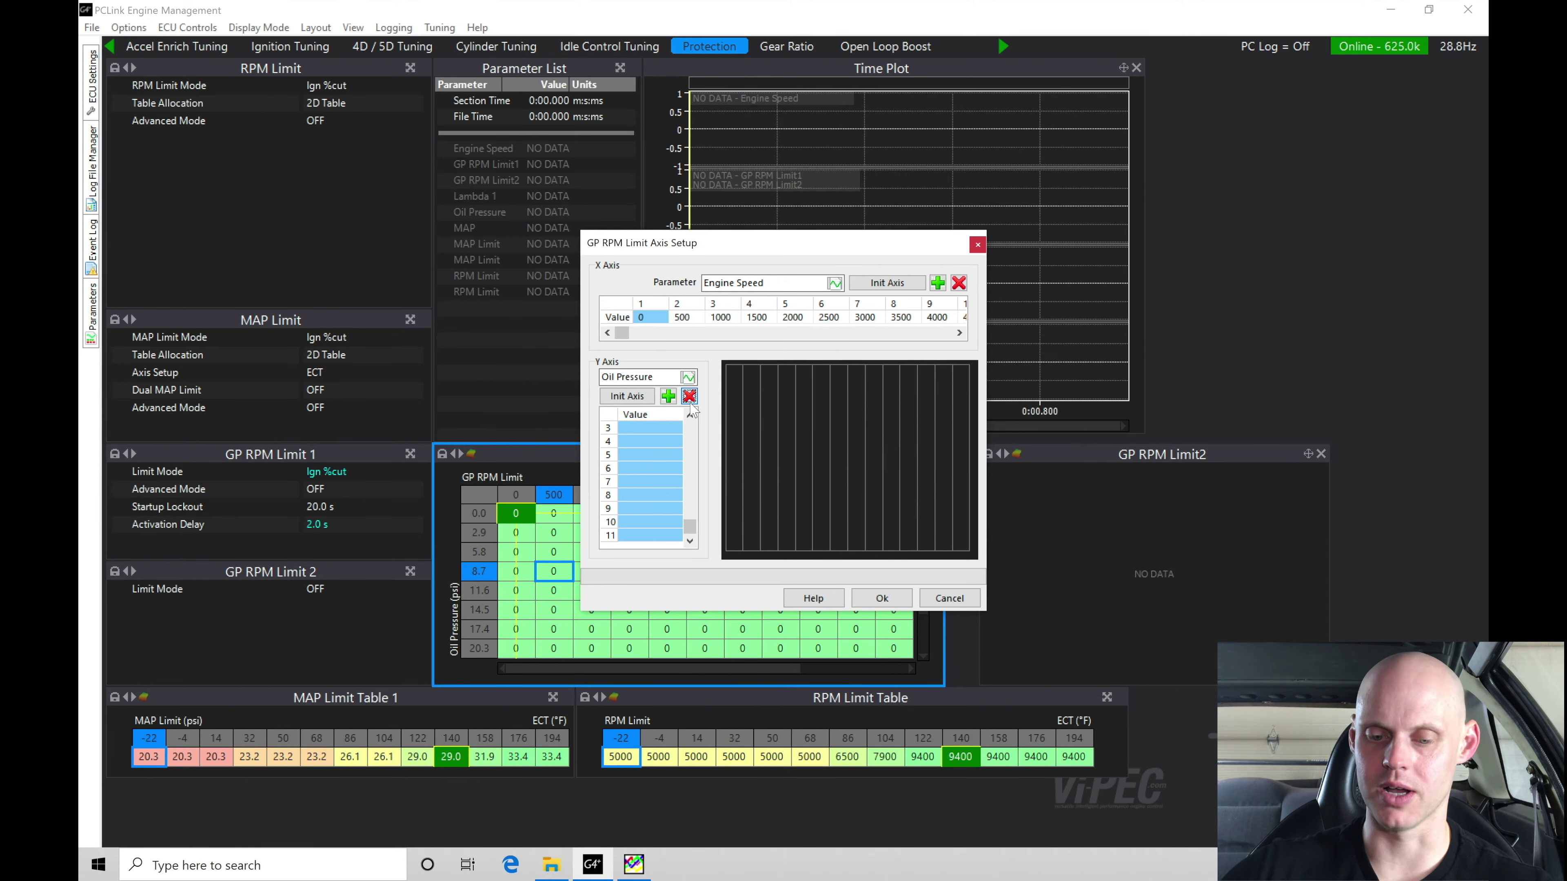
Enter new Oil Pressure axis breakpoints of 0, 10, 20, 40, 60 and 100 psi.
click(644, 467)
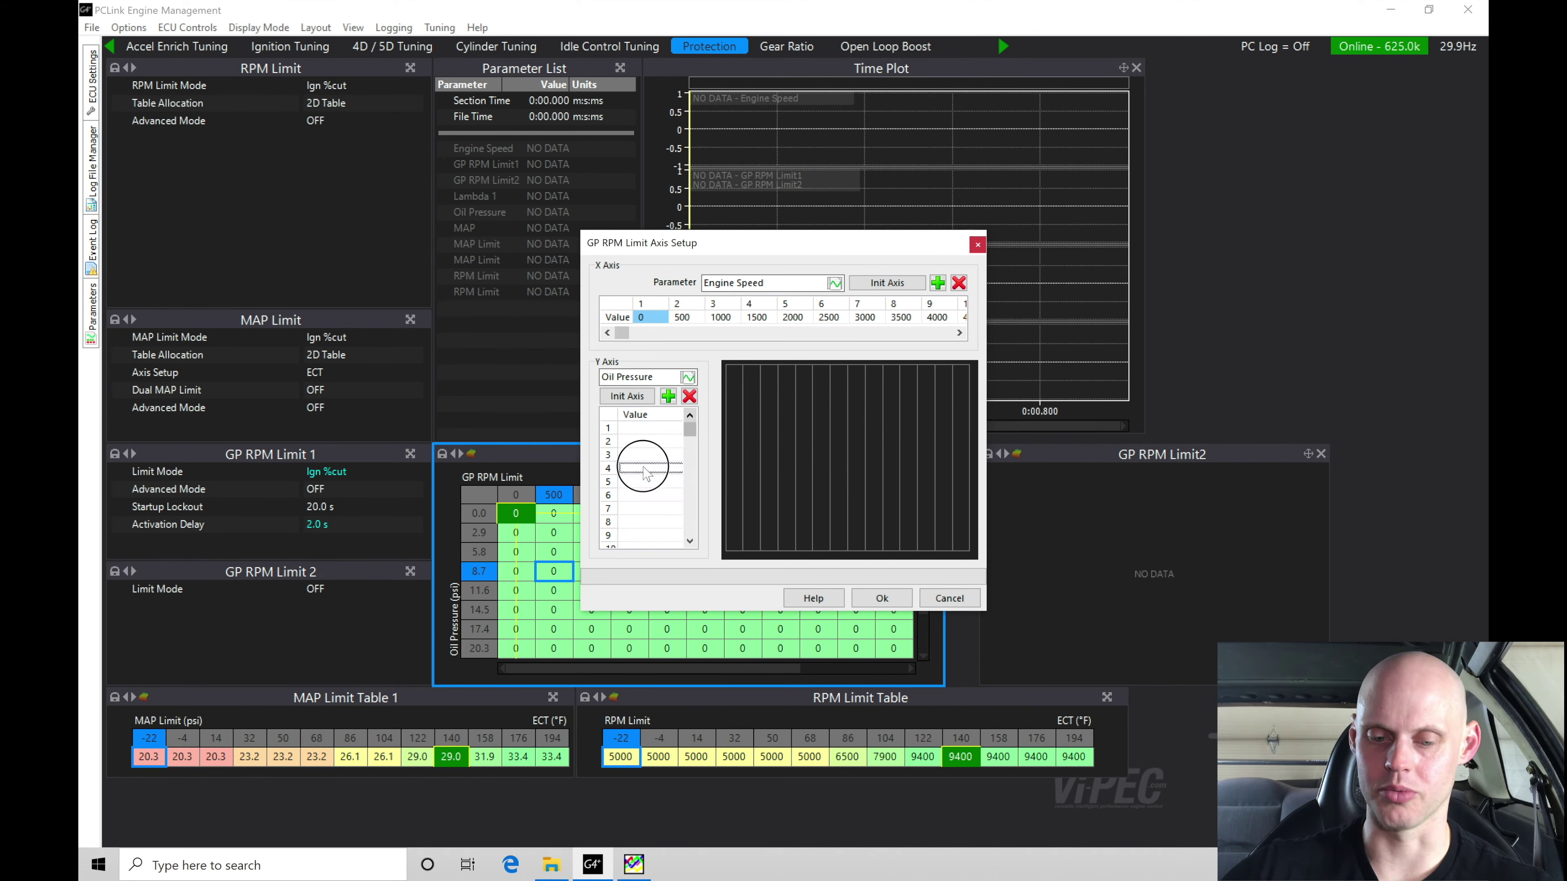
click(658, 433)
text(0)
click(660, 442)
text(10)
key(Return)
click(661, 455)
text(20)
key(Return)
click(663, 470)
text(40)
key(Return)
click(659, 485)
text(60)
key(Return)
click(657, 497)
text(100)
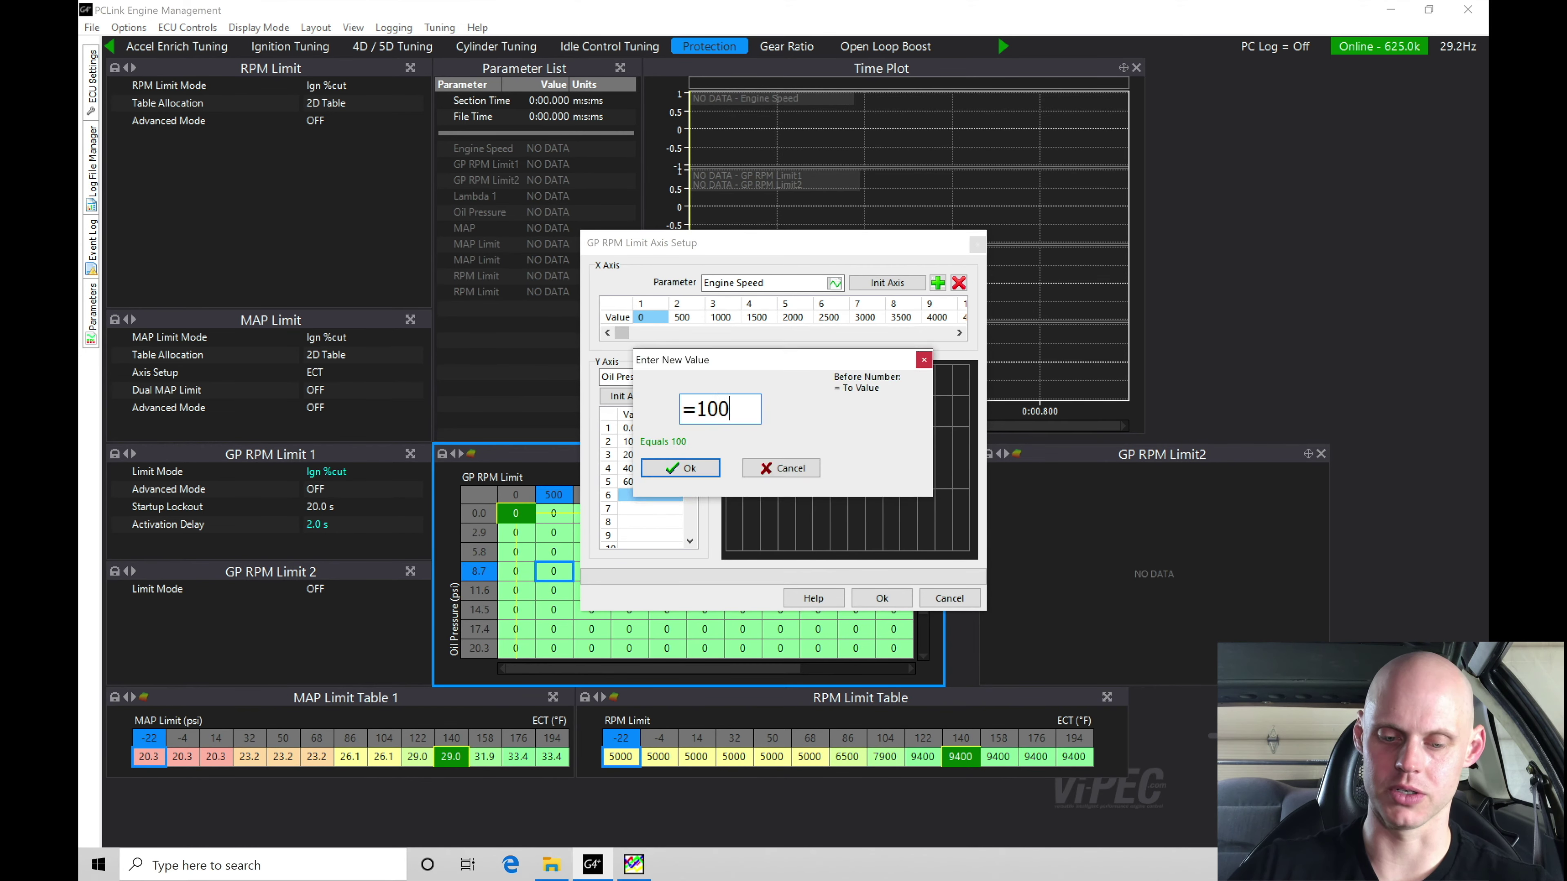
key(Return)
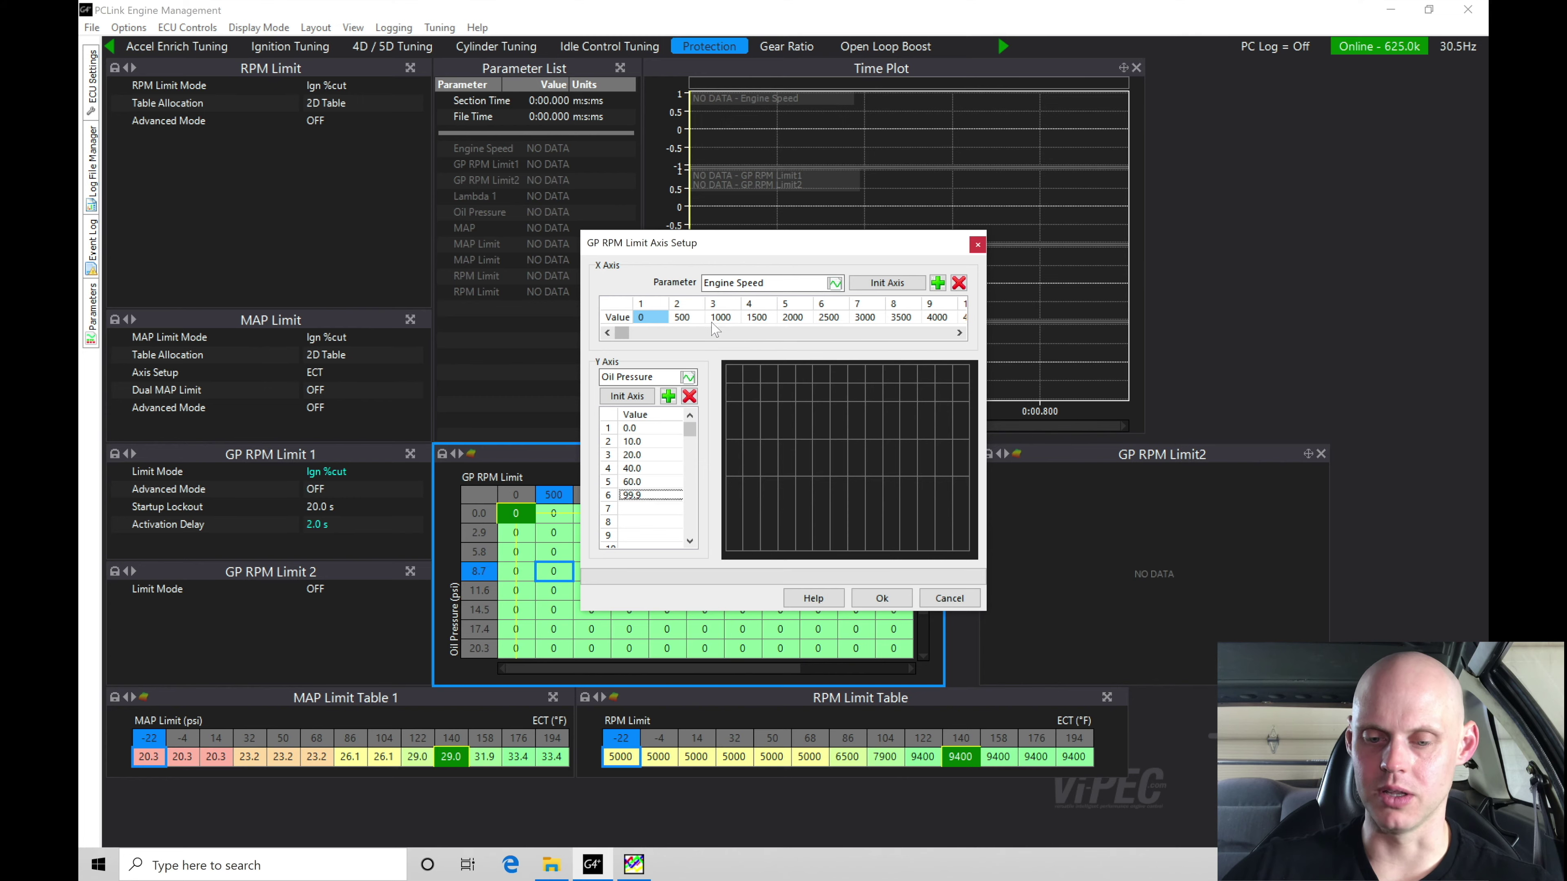
Delete the intermediate 500 RPM breakpoints from the Engine Speed axis, keeping 0 to 7000 in 1000 RPM increments.
click(679, 320)
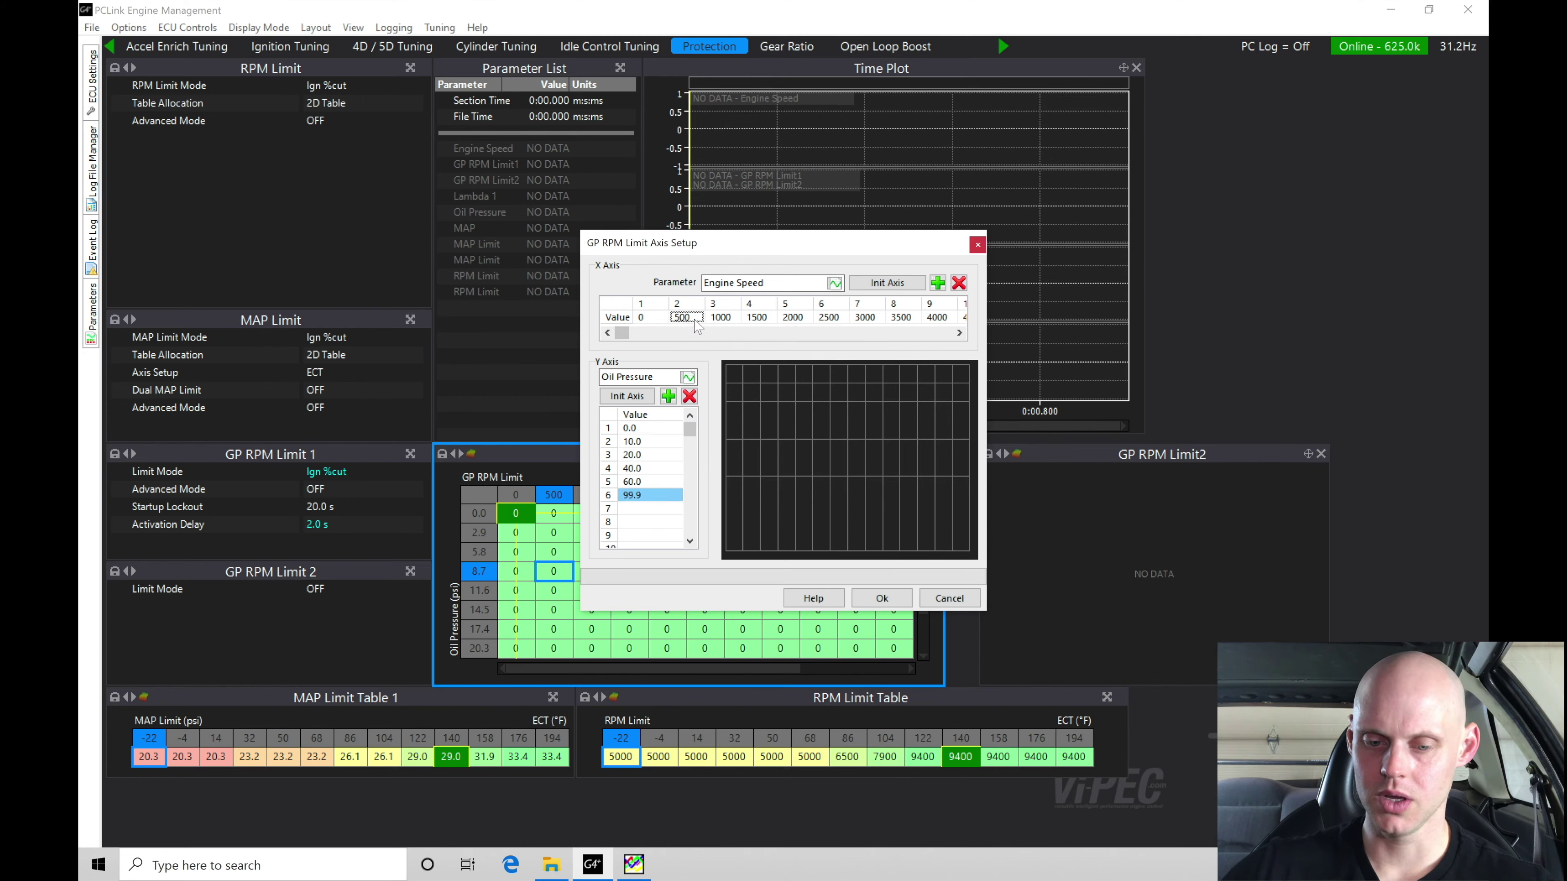
click(957, 284)
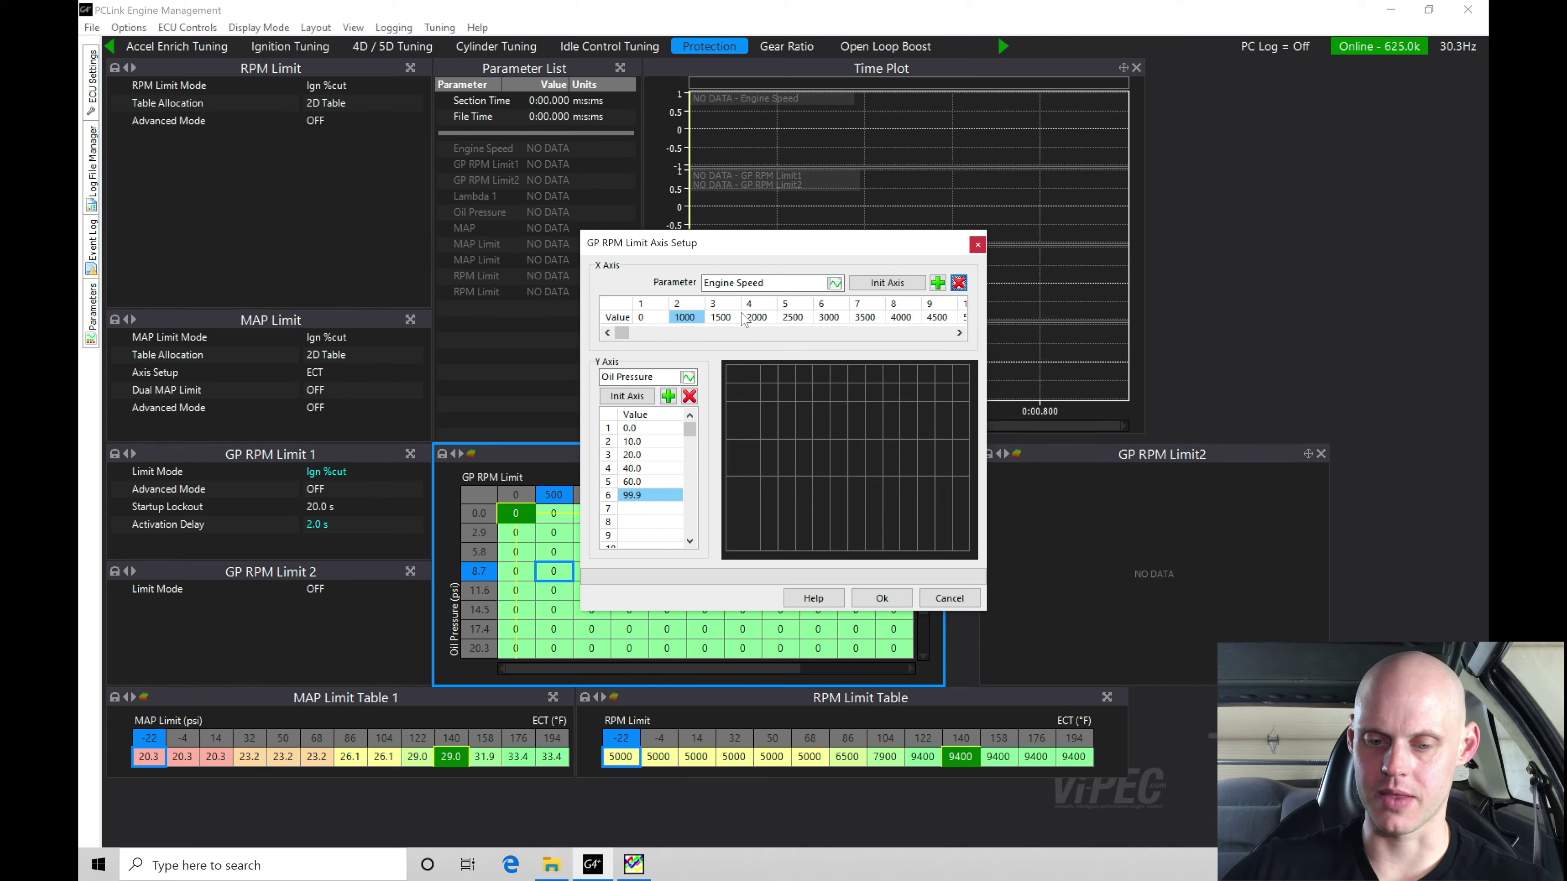
click(958, 283)
click(758, 317)
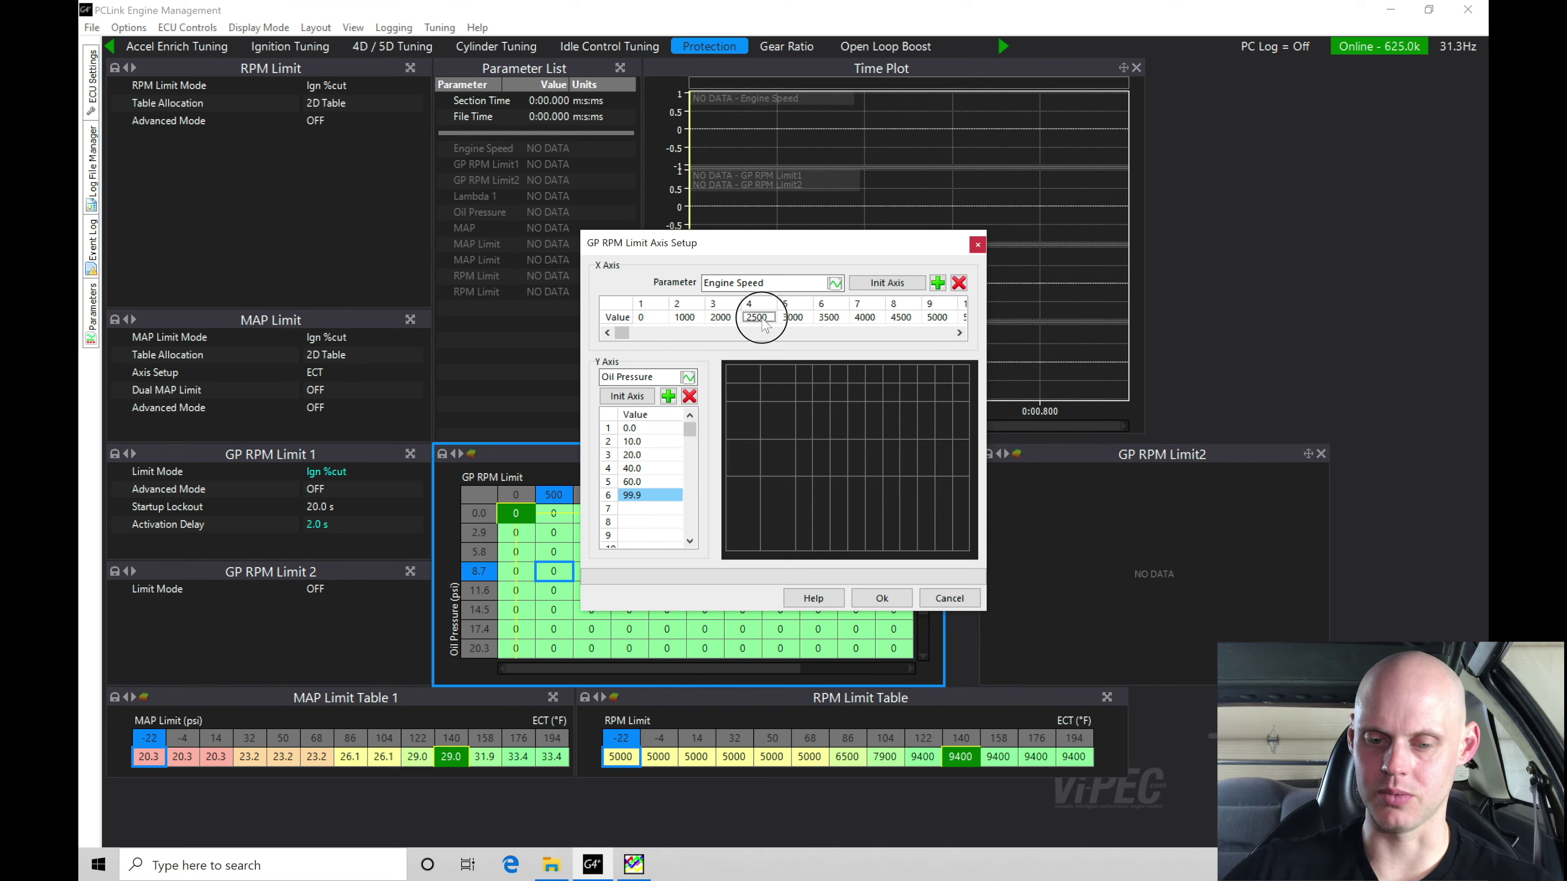
click(958, 283)
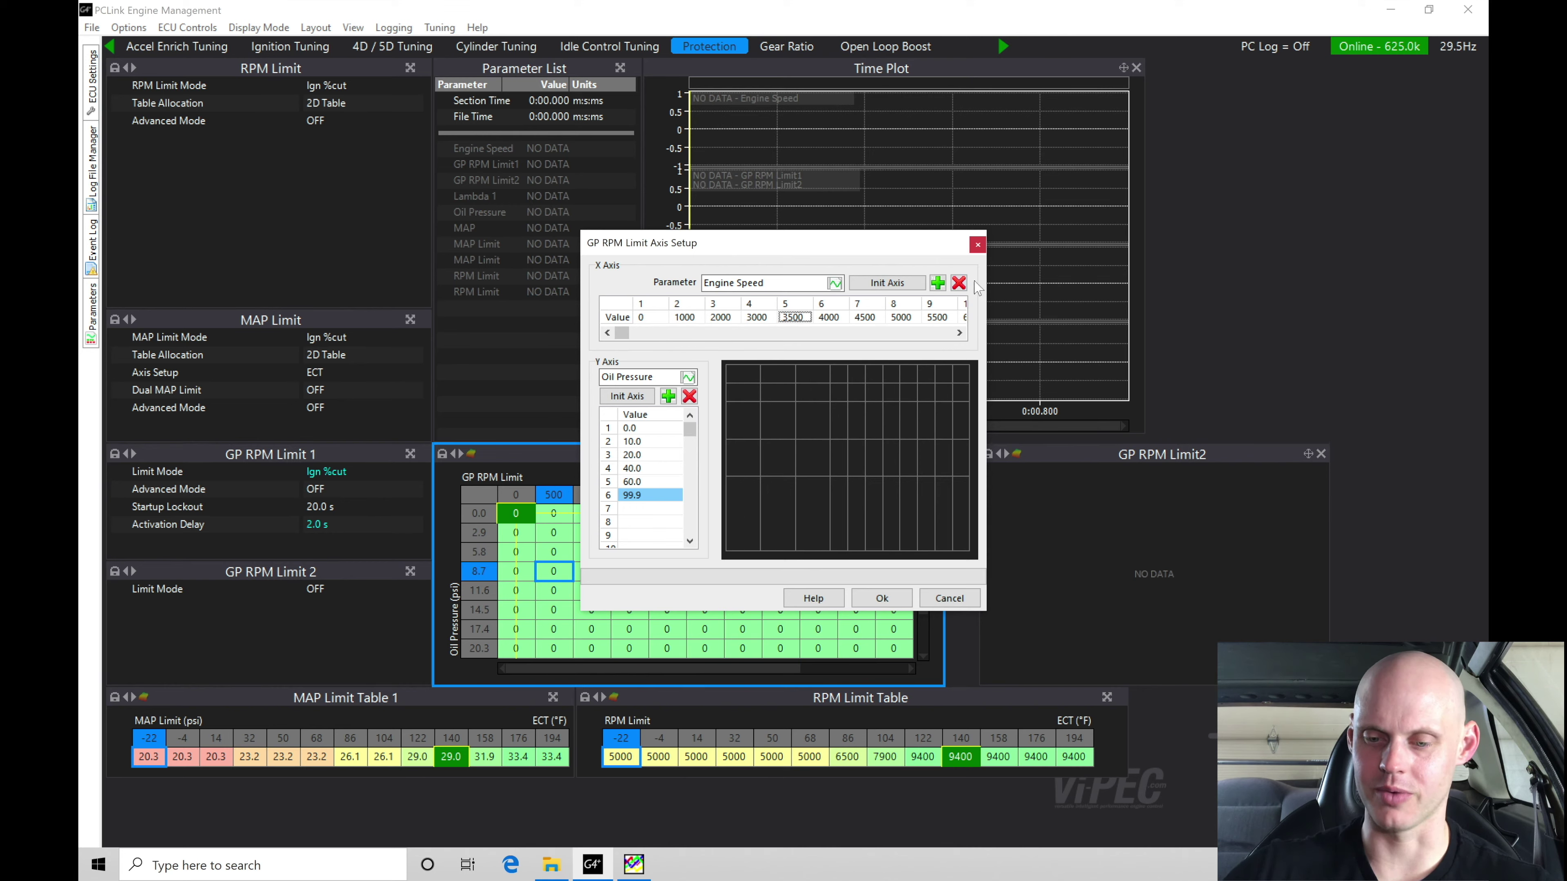
click(957, 283)
click(829, 317)
click(958, 283)
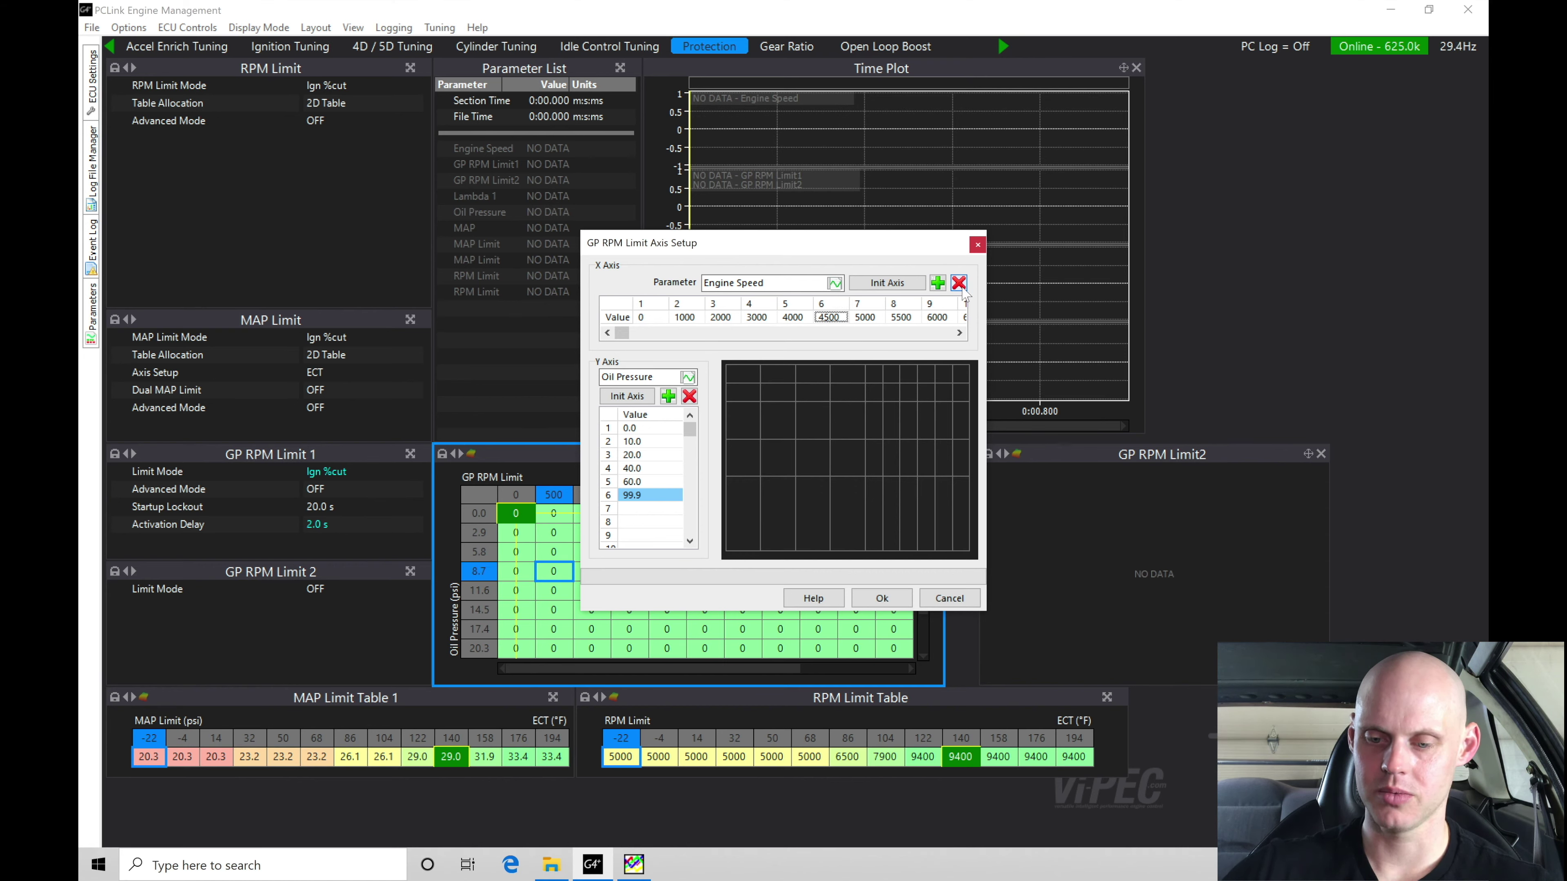
click(872, 318)
click(957, 283)
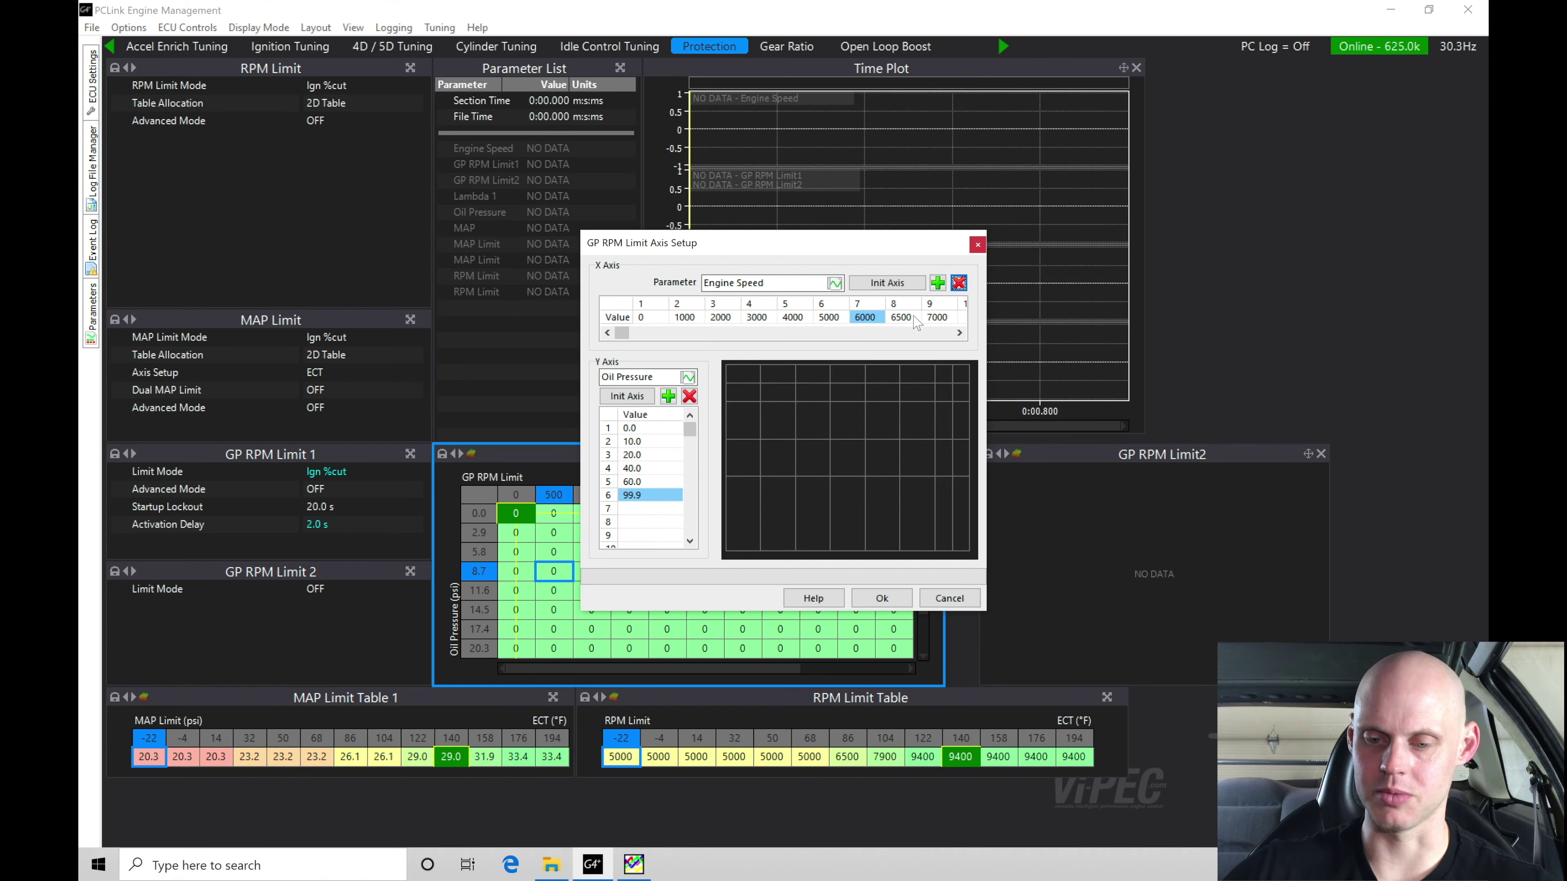
click(958, 283)
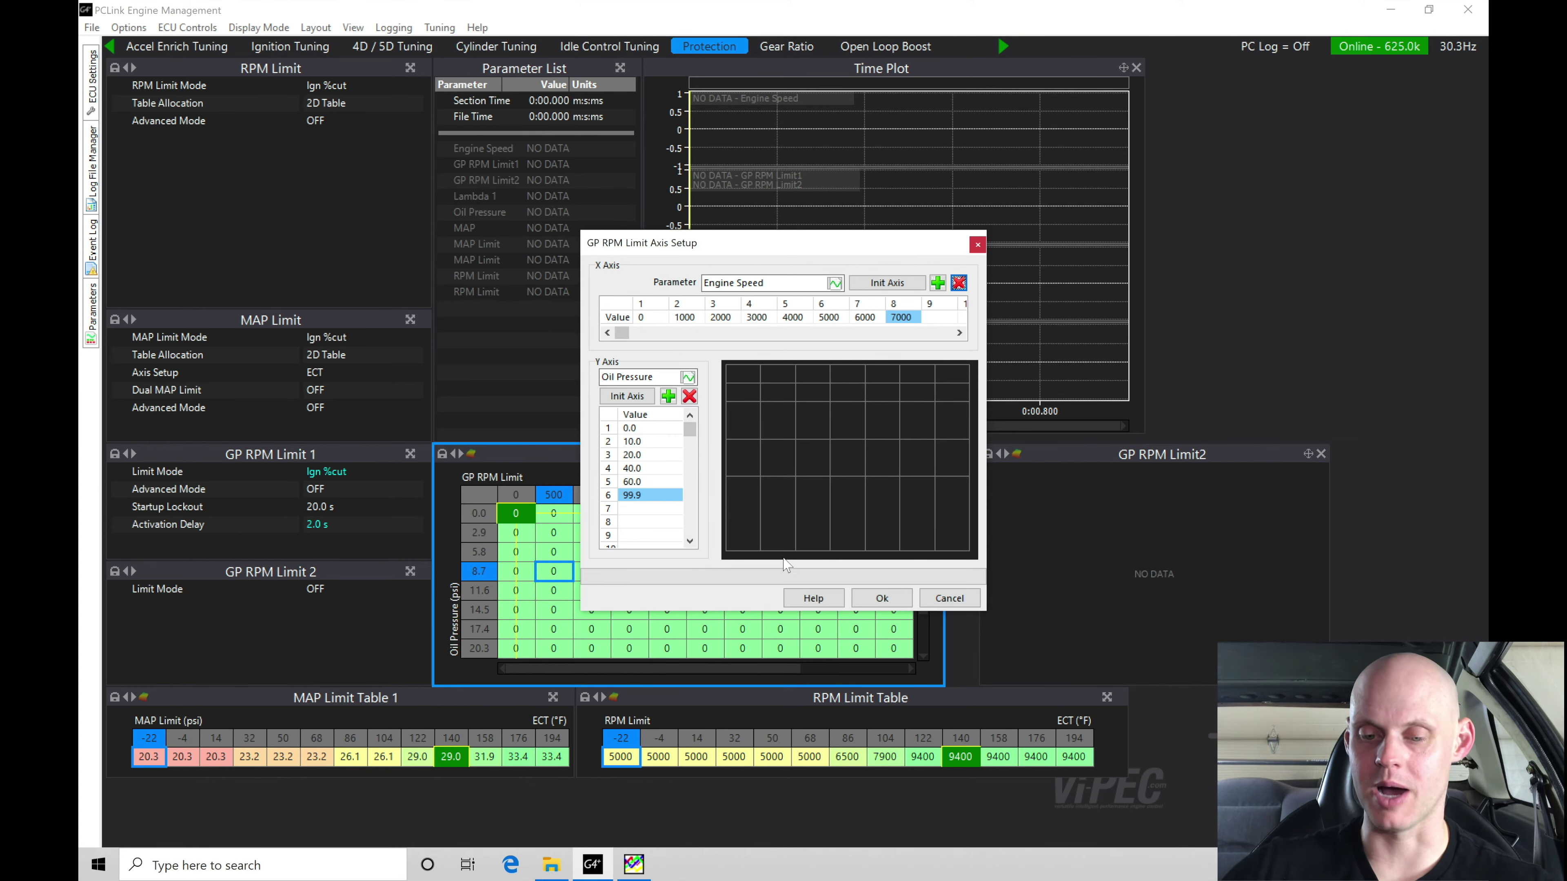
Apply the axis changes with interpolated table values and store the configuration to the ECU.
click(881, 598)
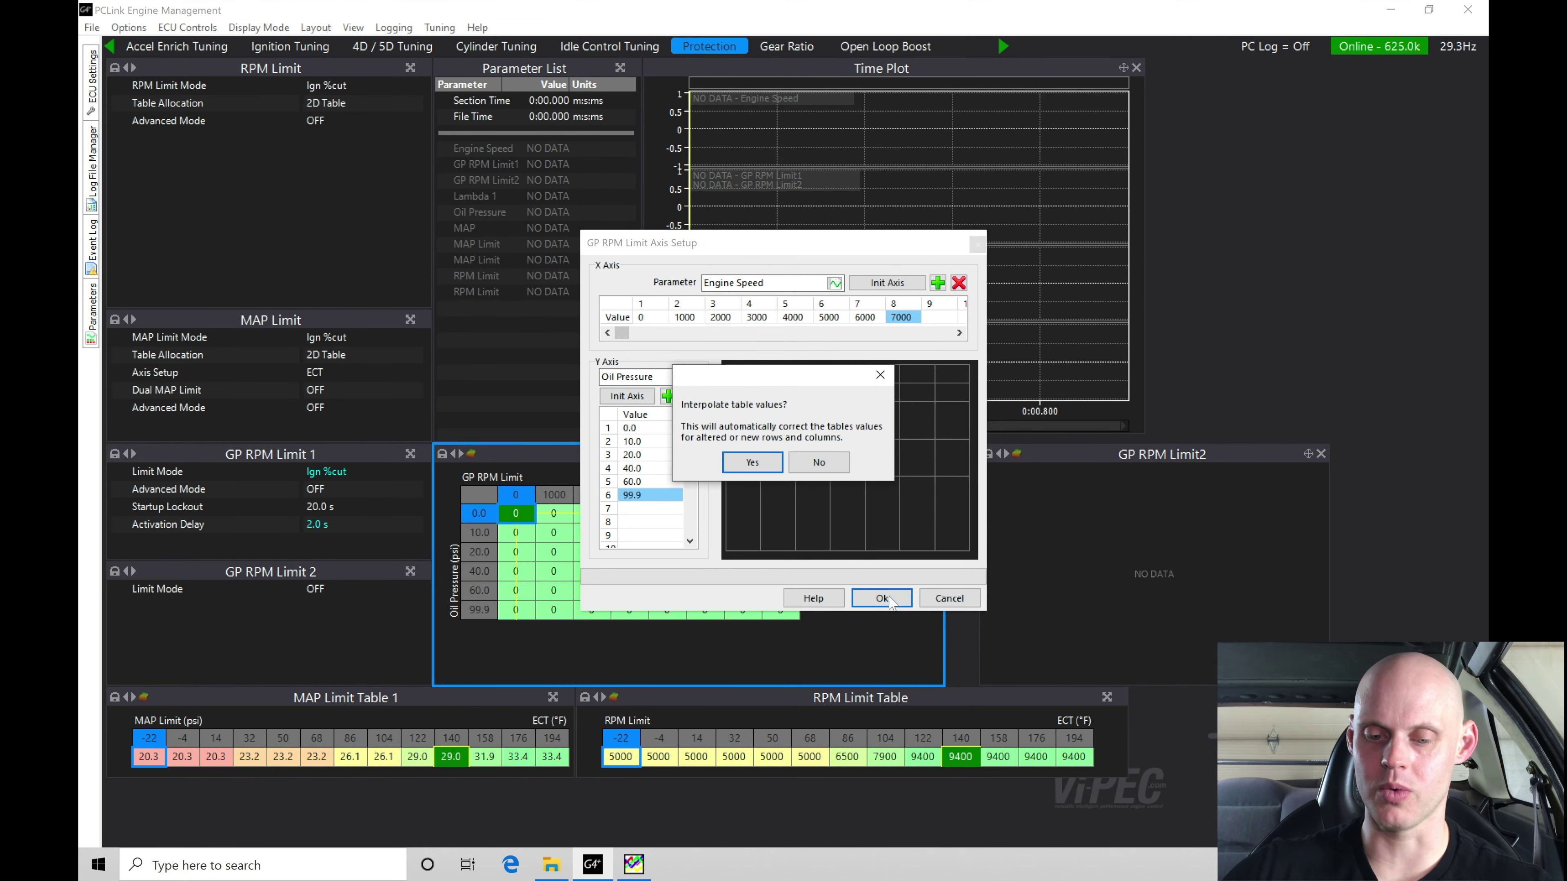
click(753, 463)
click(619, 579)
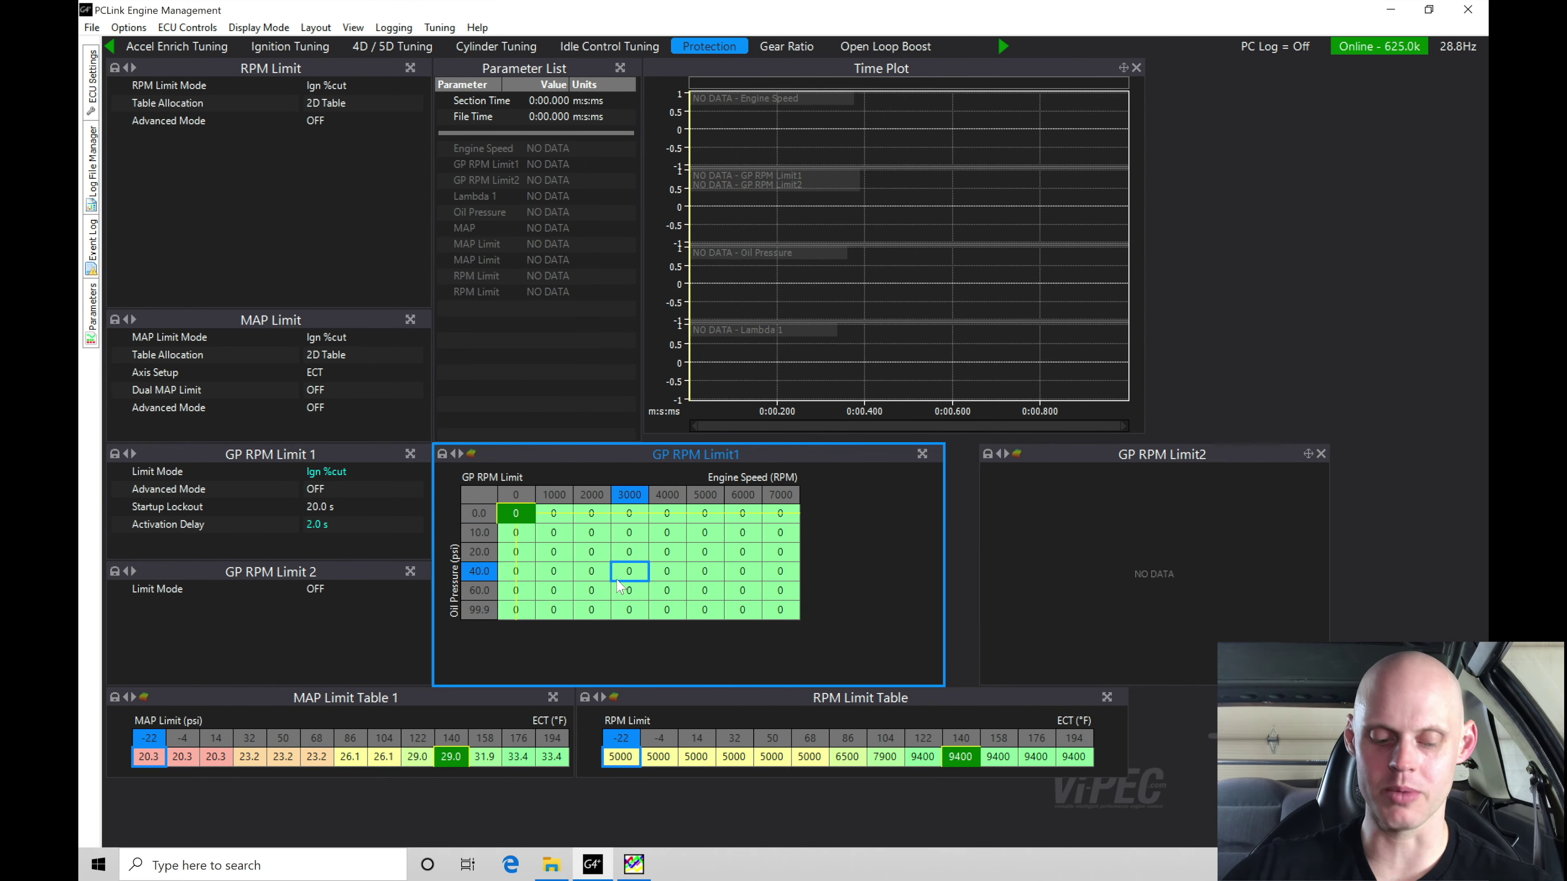
key(ctrl+s)
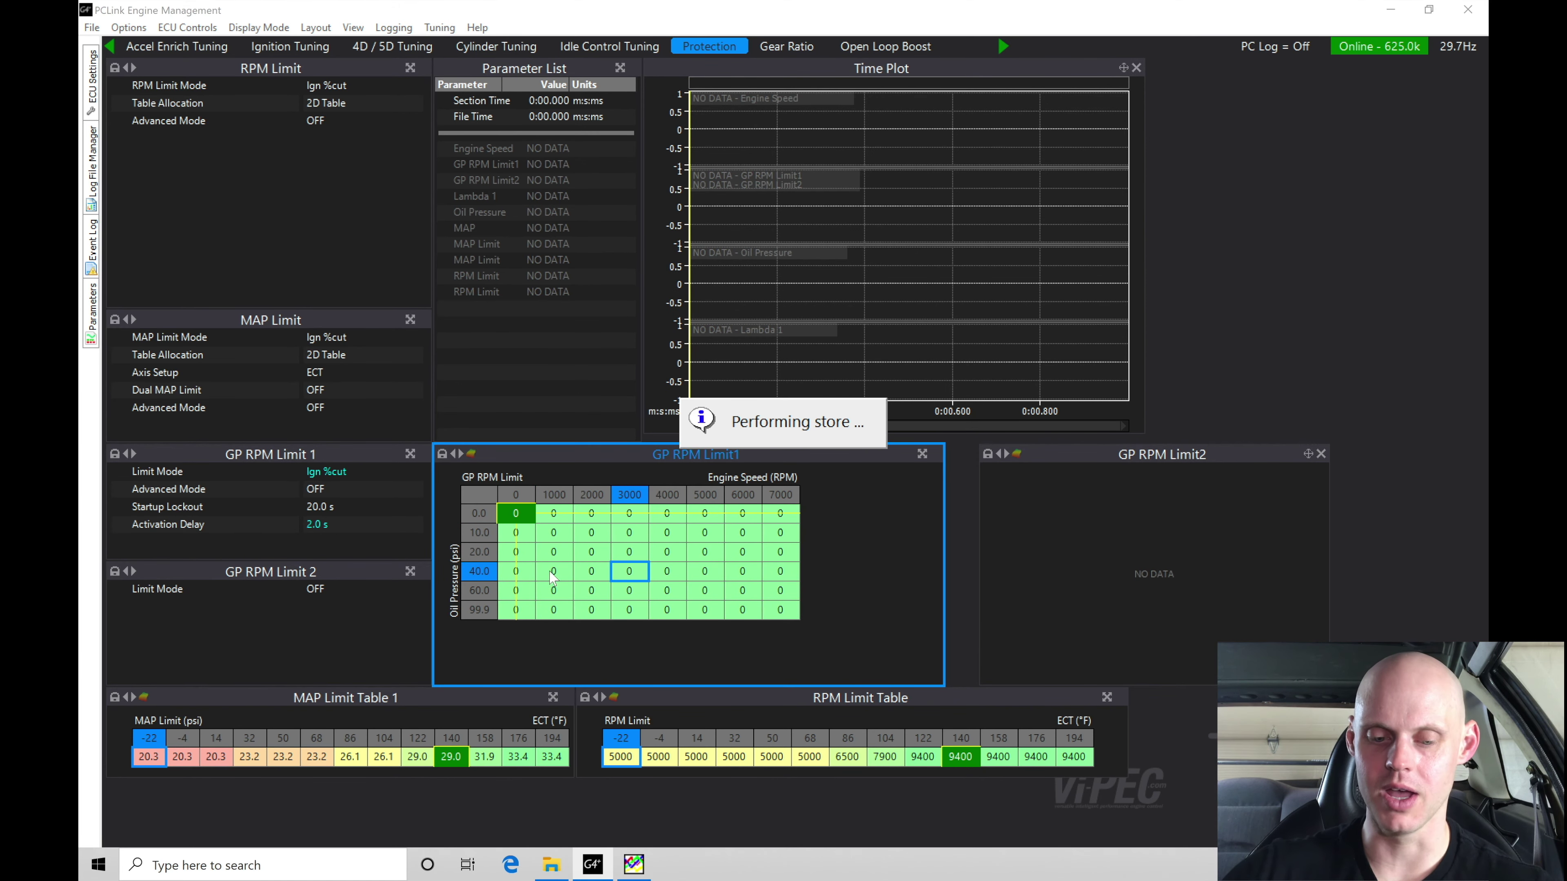
Fill every cell of the GP RPM Limit1 table with 10000 and store the change to the ECU.
drag(521, 520, 772, 620)
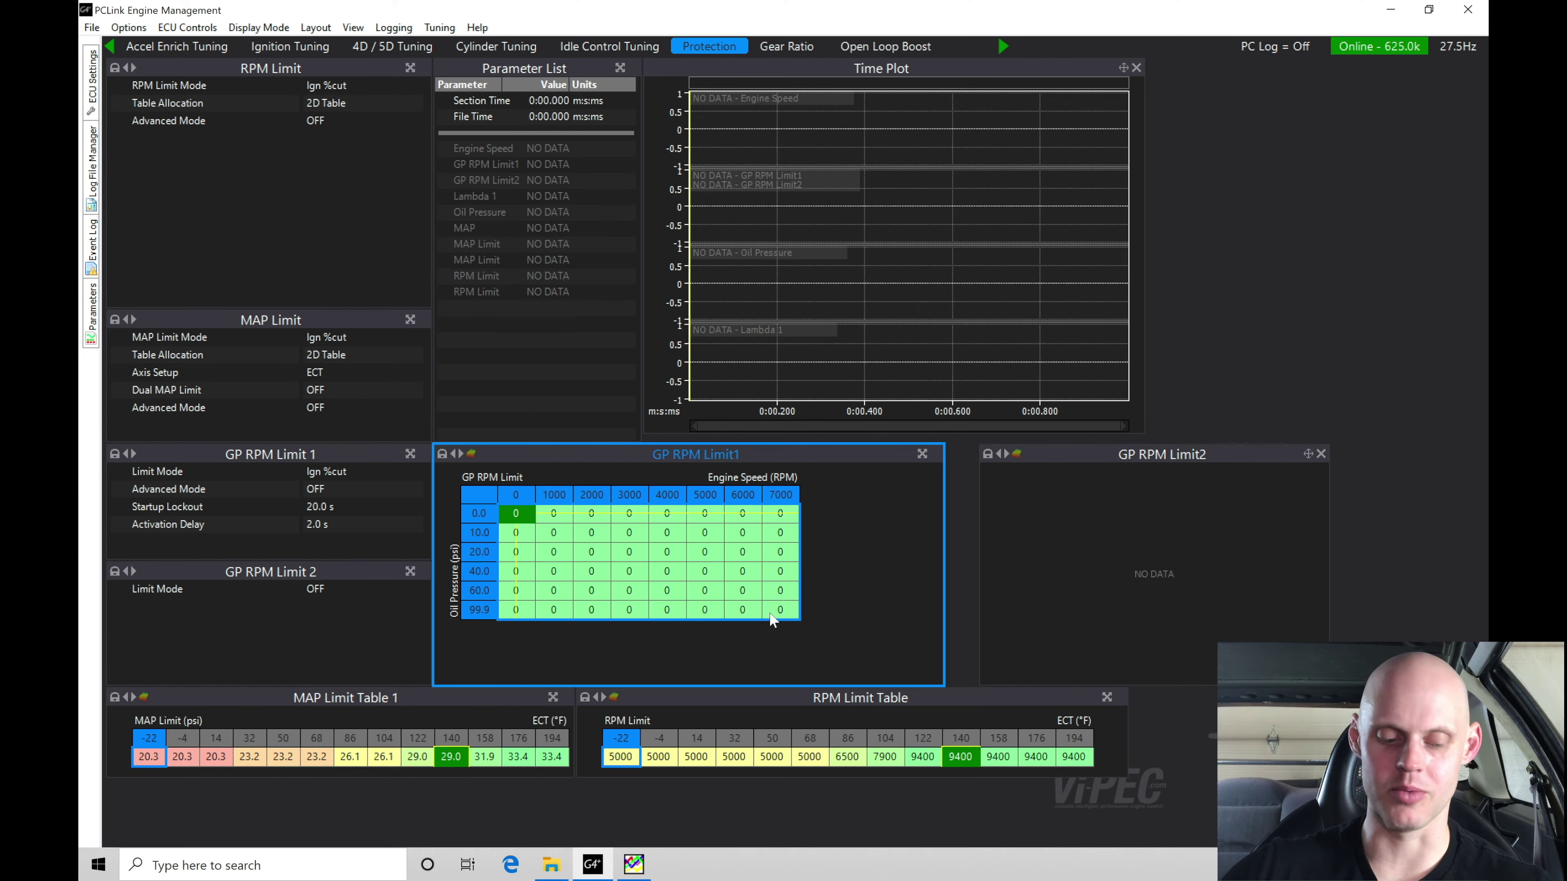
text(=10000)
key(Return)
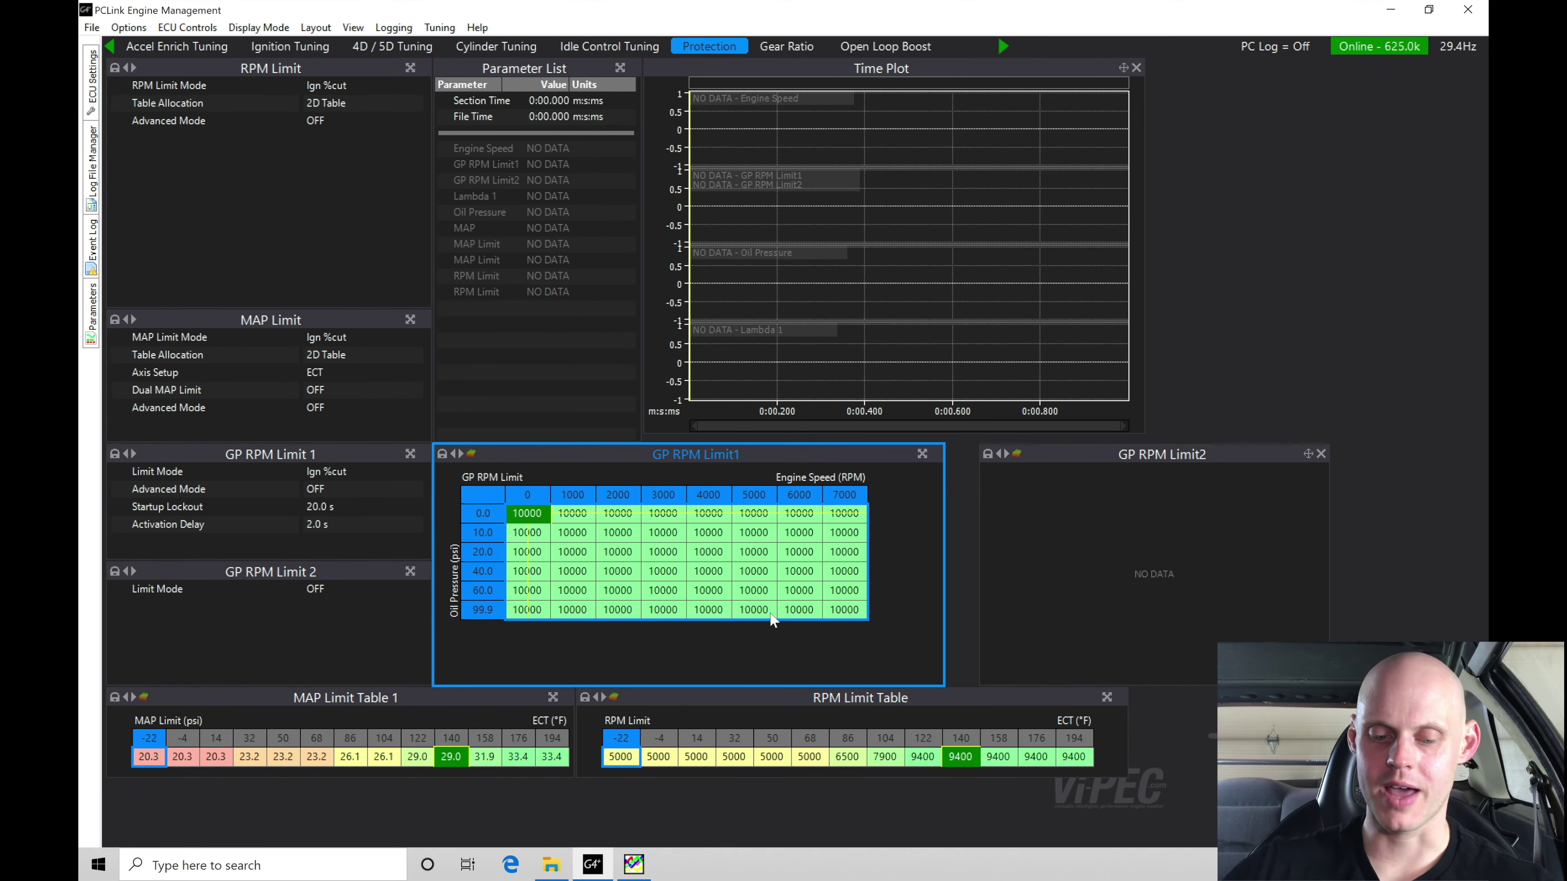
key(ctrl+s)
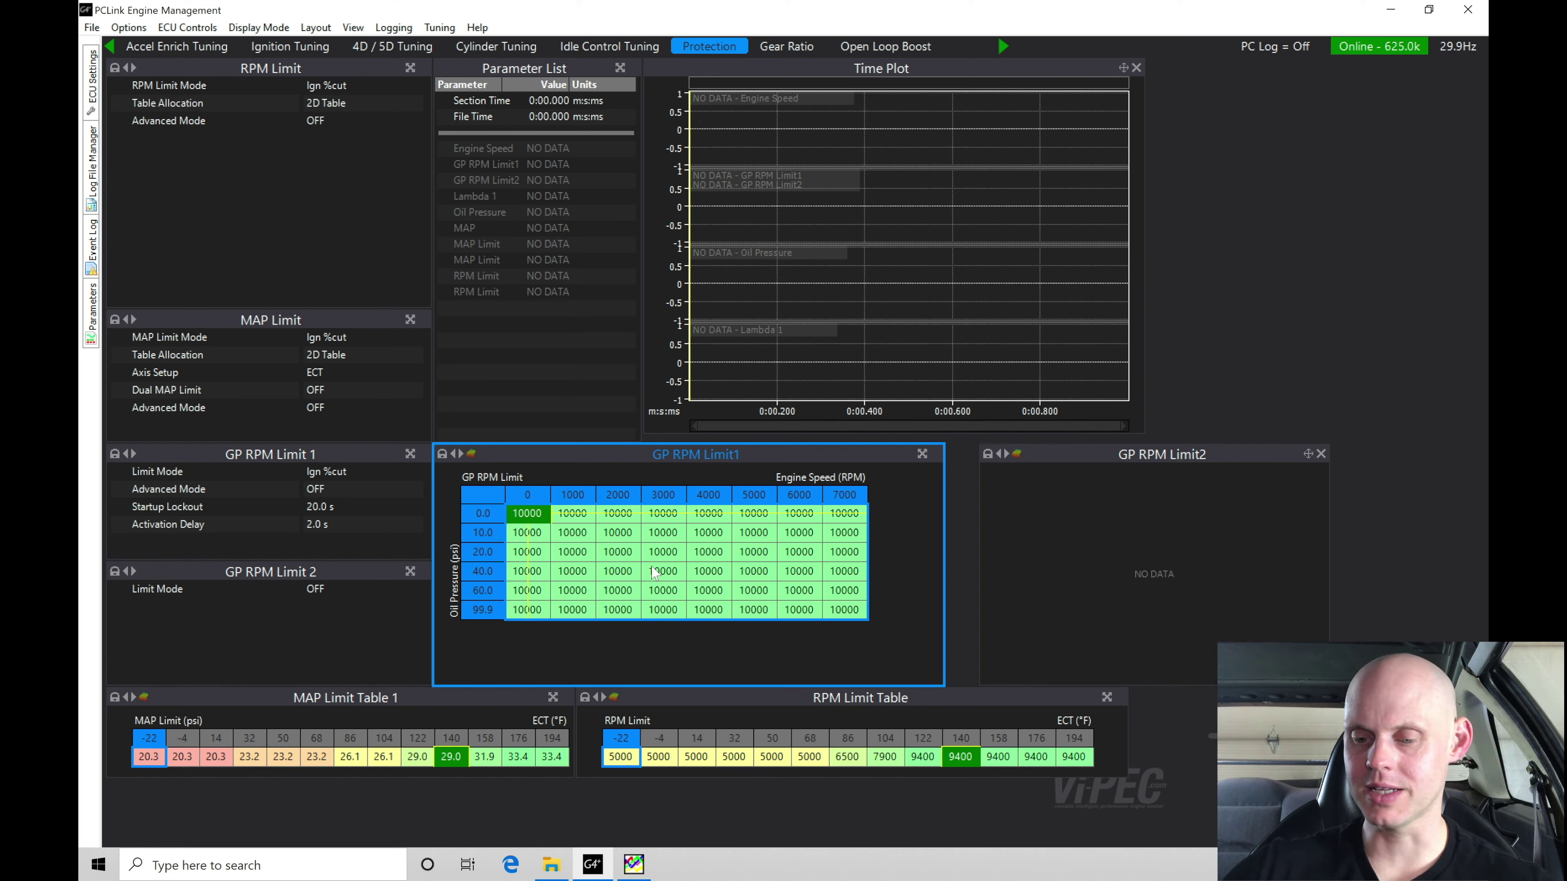
Place the GP RPM Limit2 table directly beside GP RPM Limit1 and widen it.
mouse_move(1190, 462)
mouse_down()
mouse_move(1147, 446)
mouse_move(1159, 455)
mouse_up()
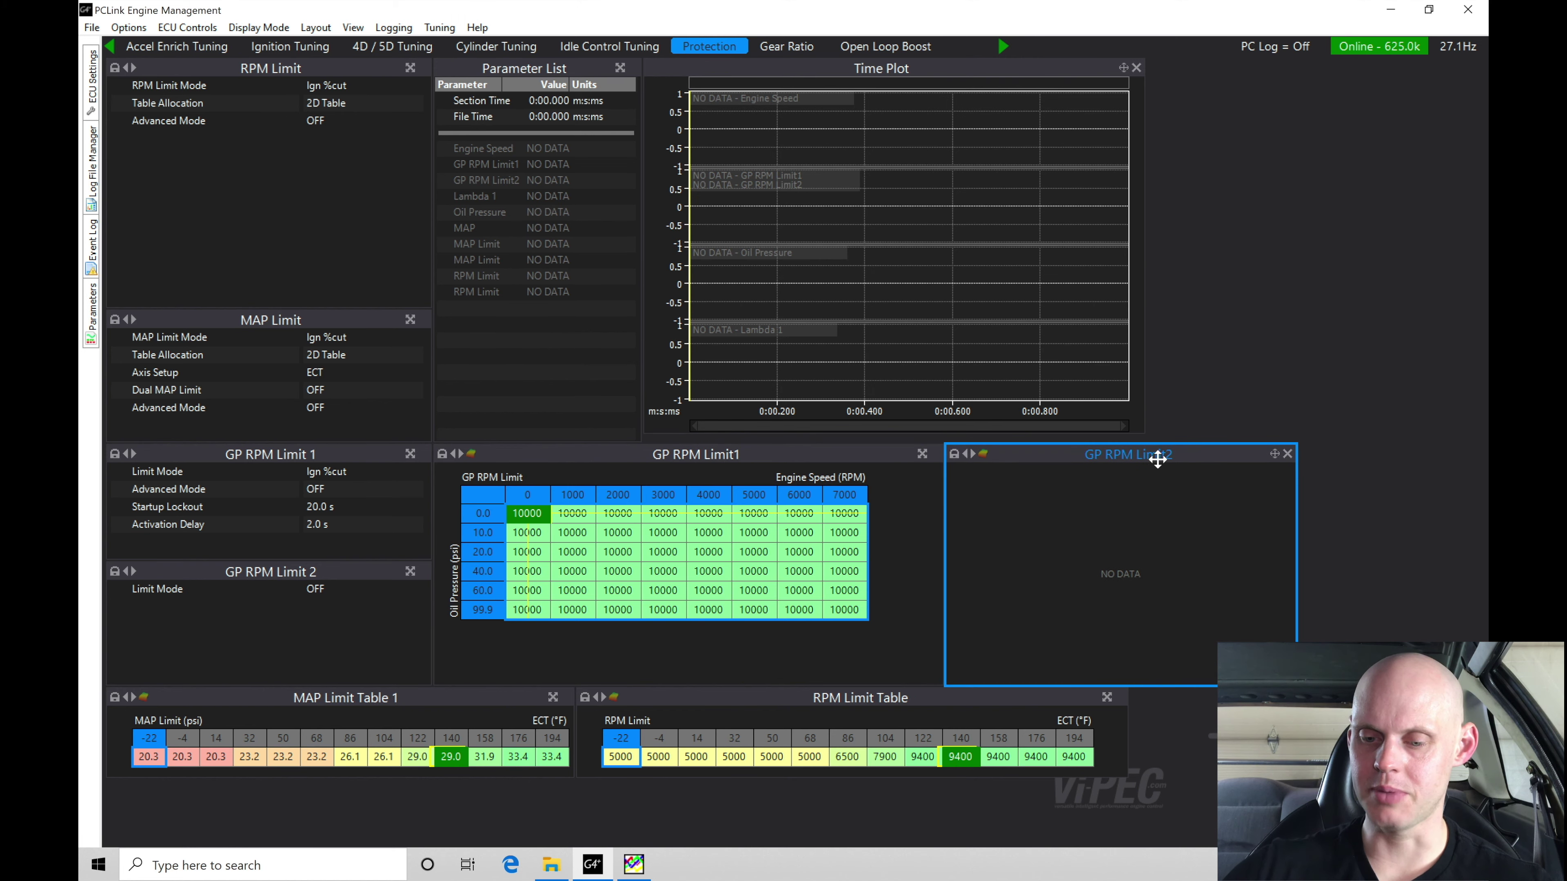
drag(1294, 510, 1431, 508)
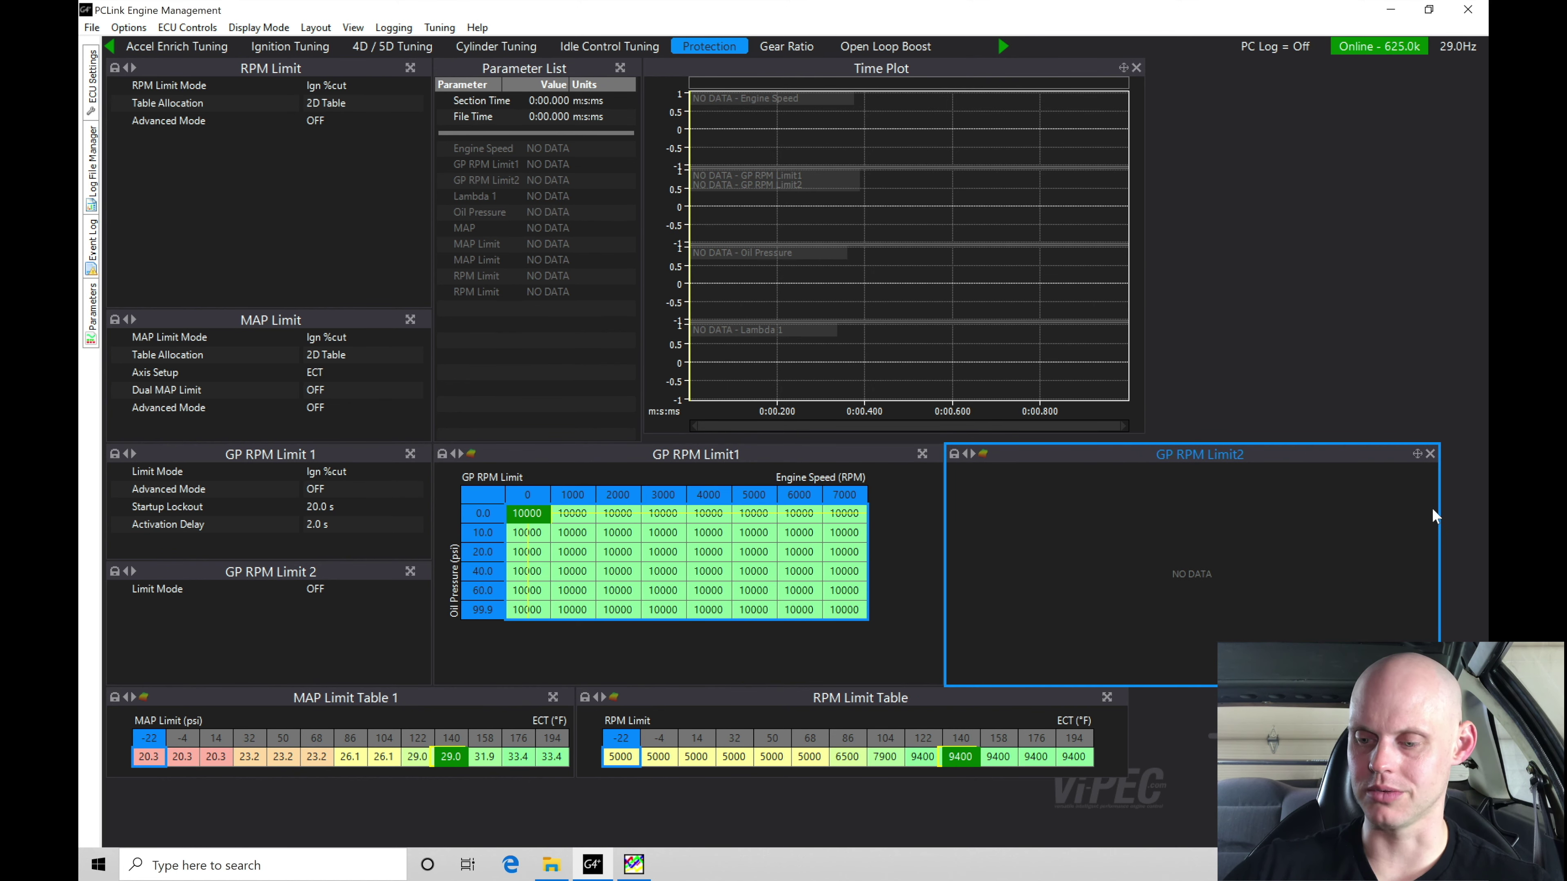